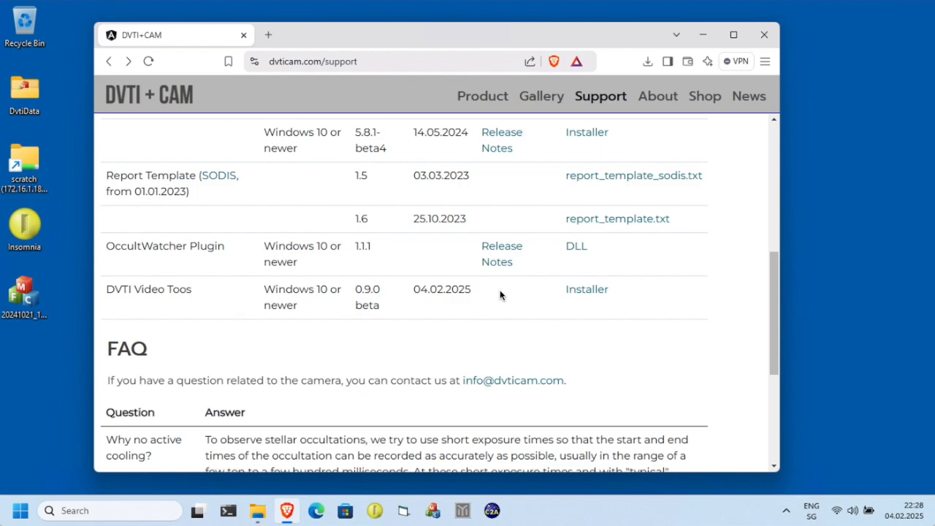
Download the DVTI Video Tools installer zip and save it to the Desktop.
click(597, 291)
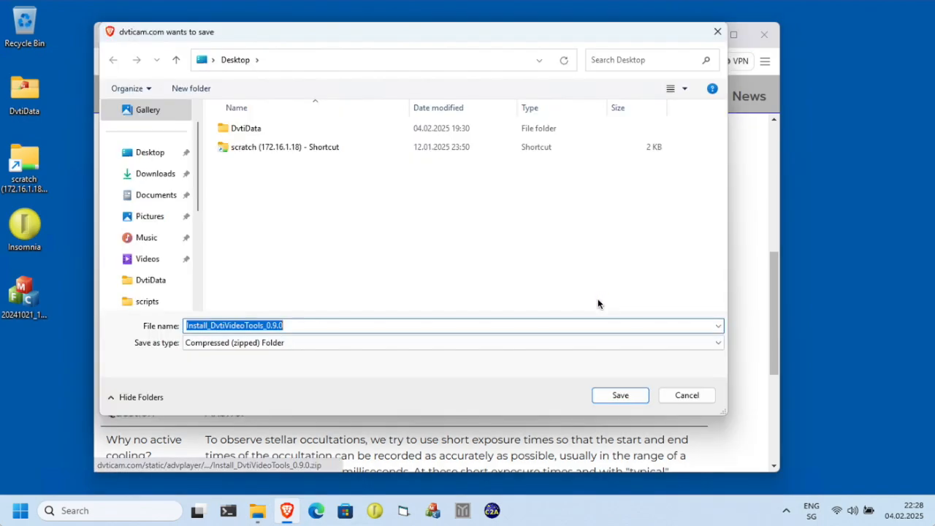
click(150, 152)
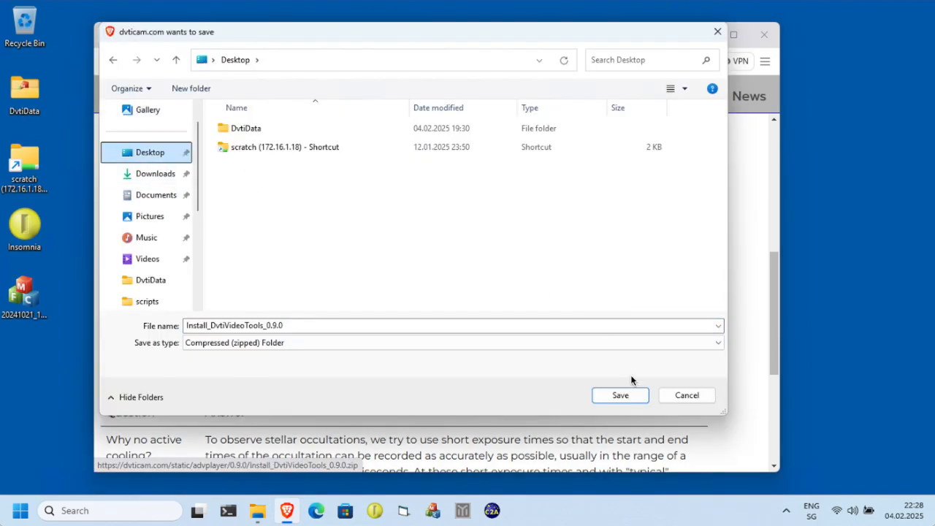
click(633, 394)
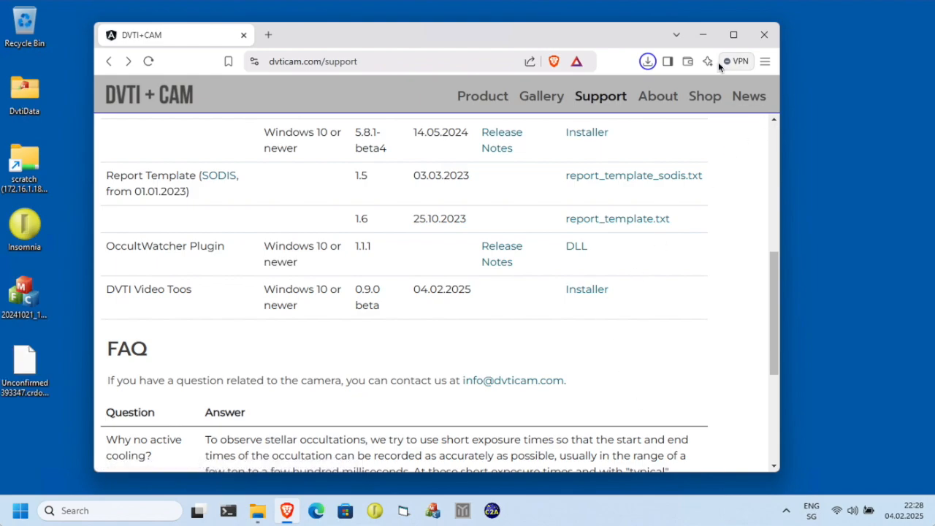
Close the browser, open the downloaded zip and run Install_DvtiVideoTools_0.9.0, allowing it past the SmartScreen warning.
click(767, 31)
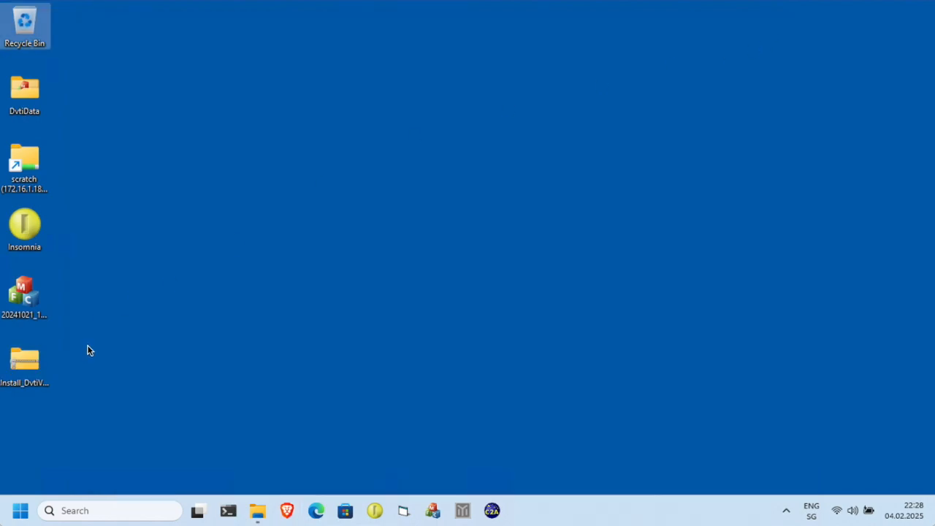
double_click(24, 360)
click(305, 150)
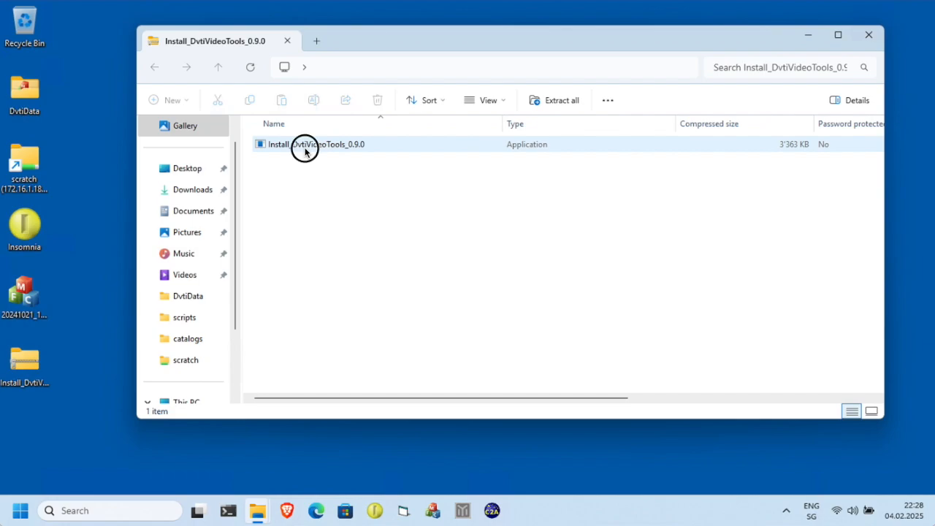
double_click(305, 149)
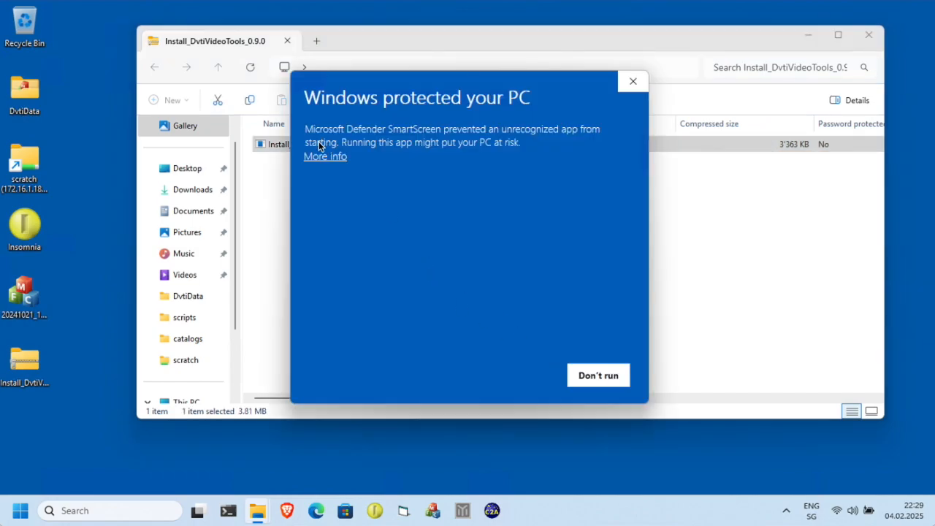
click(333, 157)
click(519, 376)
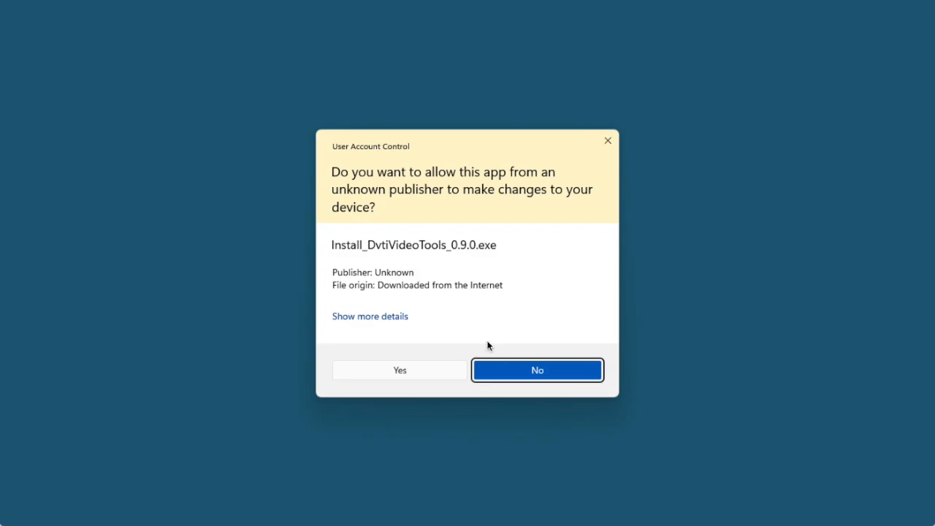
click(404, 371)
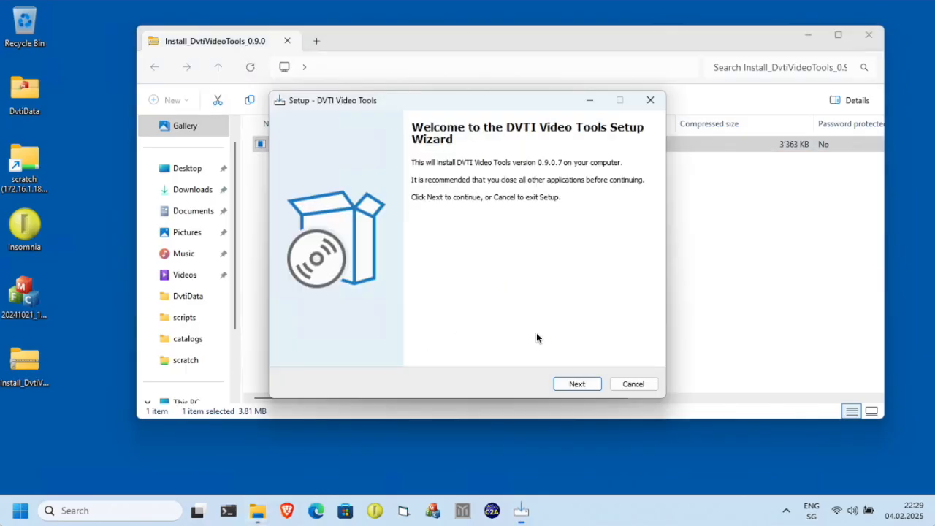
Complete the setup wizard, installing to the default destination folder.
click(570, 384)
click(575, 382)
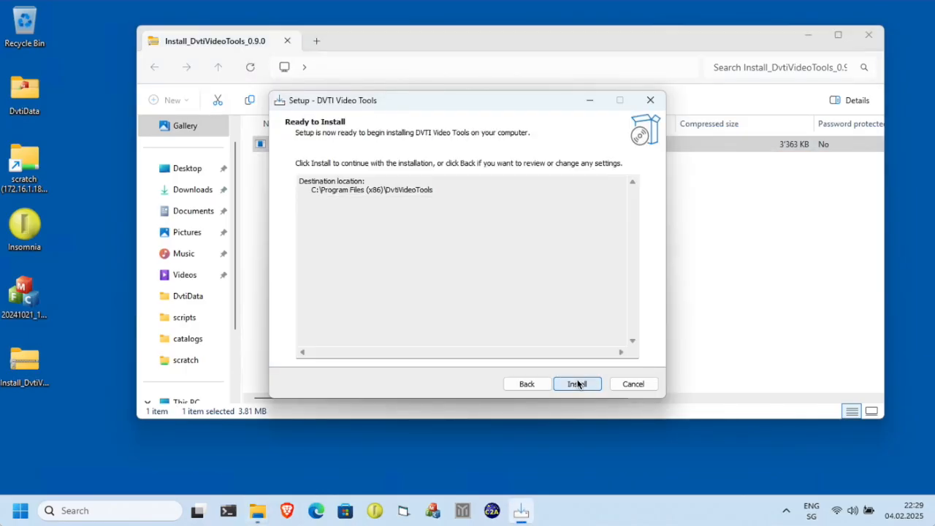
click(578, 384)
click(578, 384)
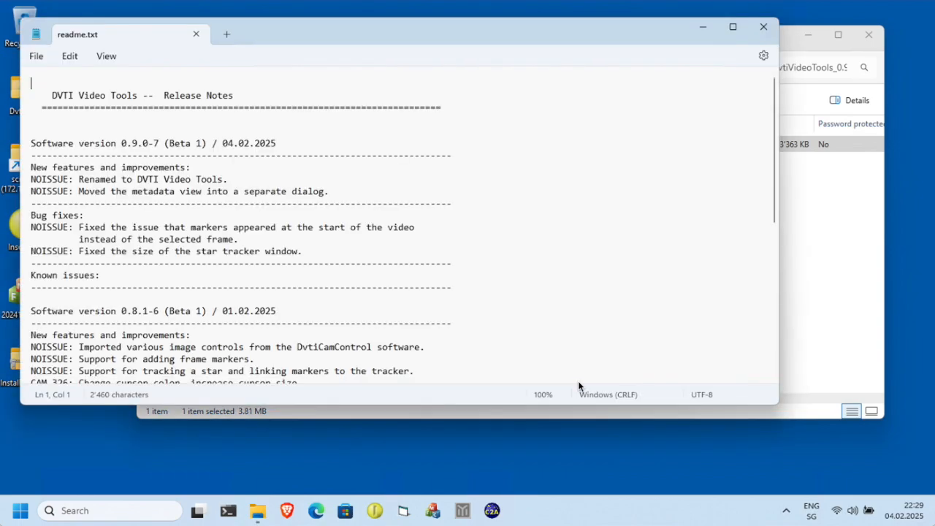
Close the release notes and the file explorer window, and dismiss the DVTI Video Tools welcome message.
click(765, 29)
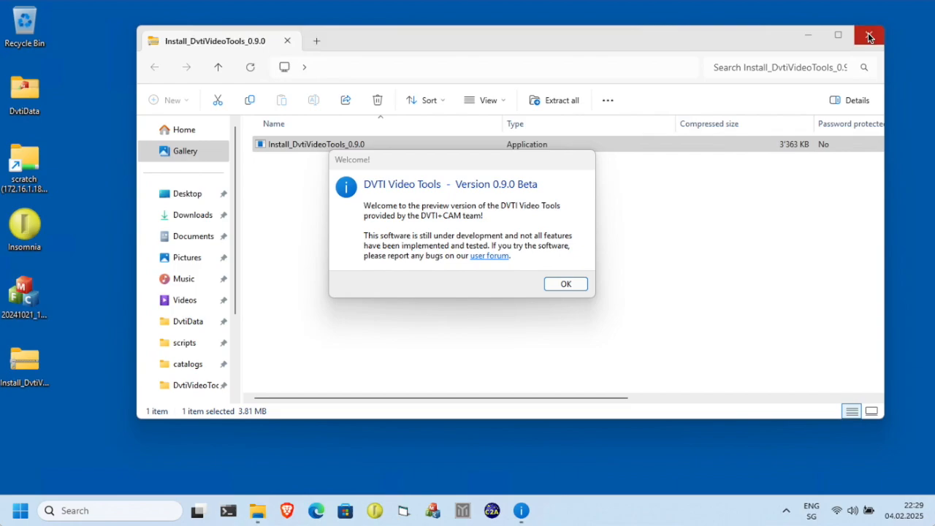
click(868, 33)
drag(470, 167, 510, 176)
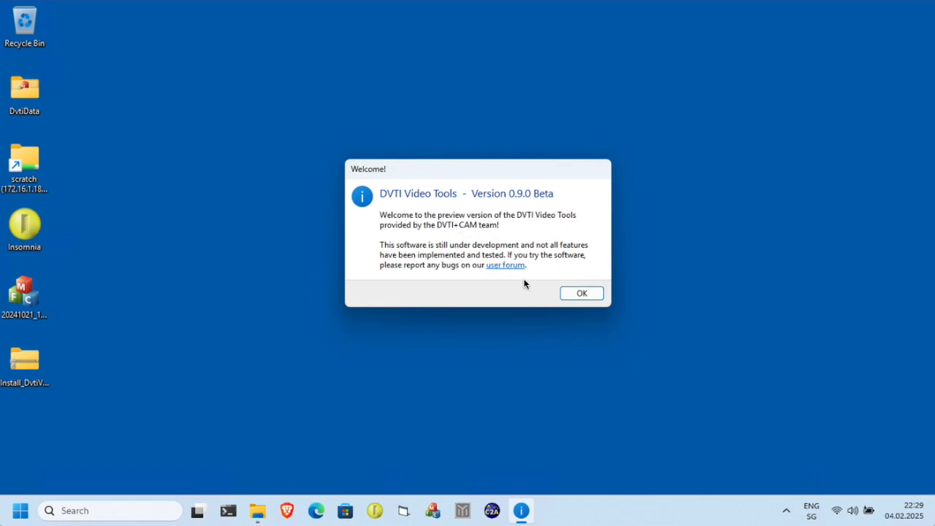
click(584, 294)
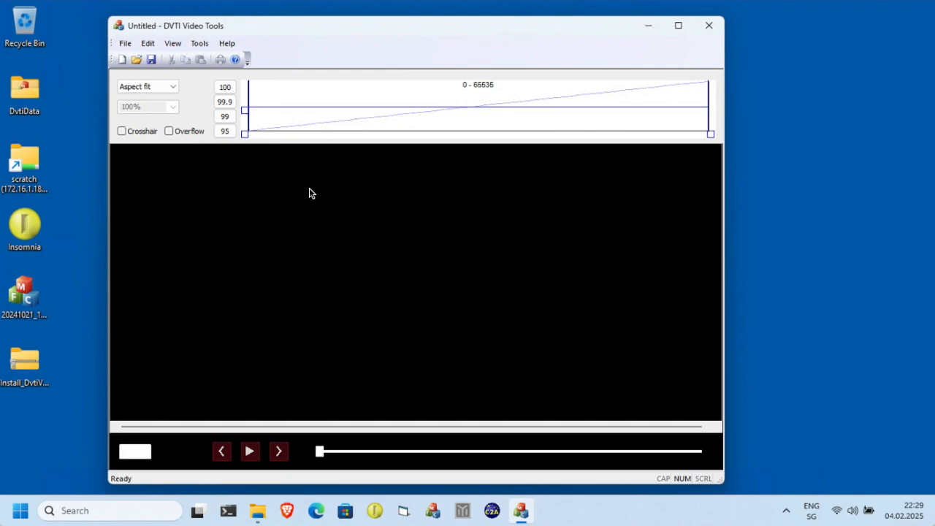
Open the 20241021 video file from the Desktop by dropping it onto the application window.
click(126, 44)
click(126, 44)
click(52, 293)
drag(51, 292, 339, 261)
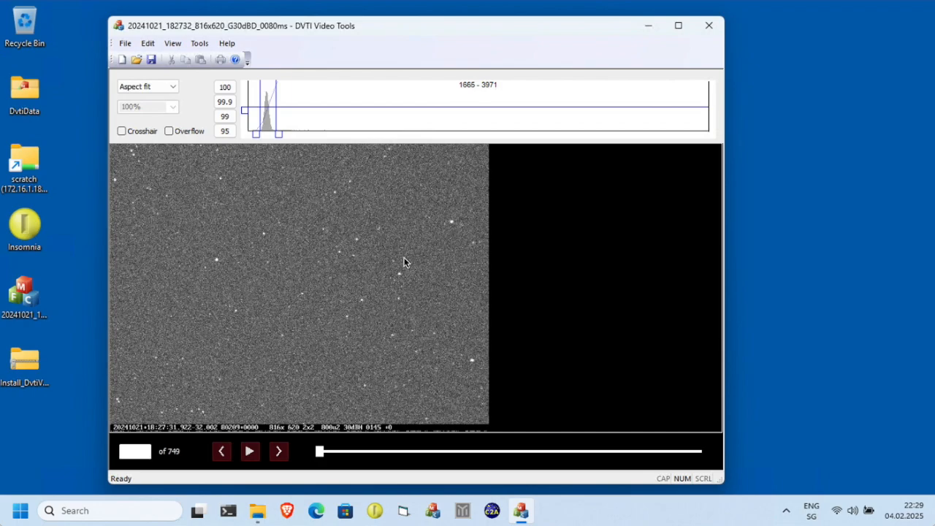
Play the video briefly and stop playback.
click(249, 452)
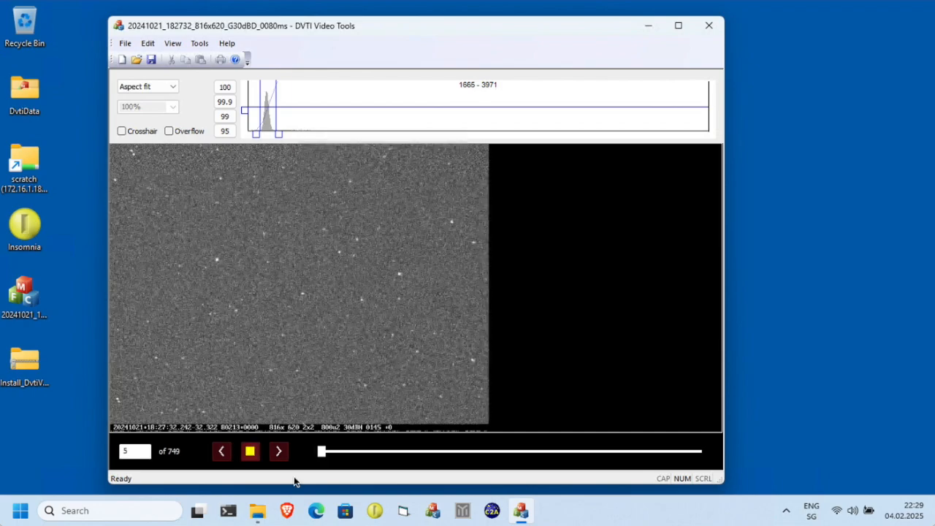
click(249, 453)
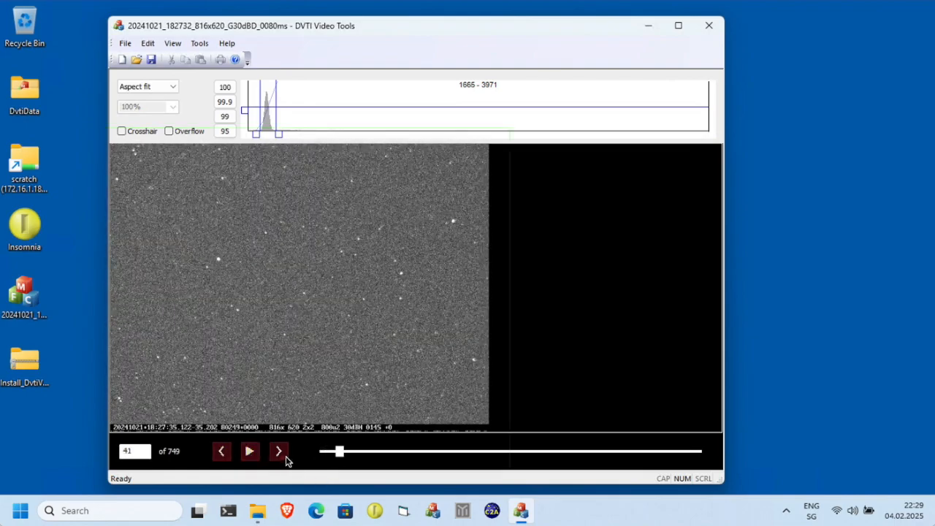
Jump to frame 360.
double_click(144, 455)
text(360)
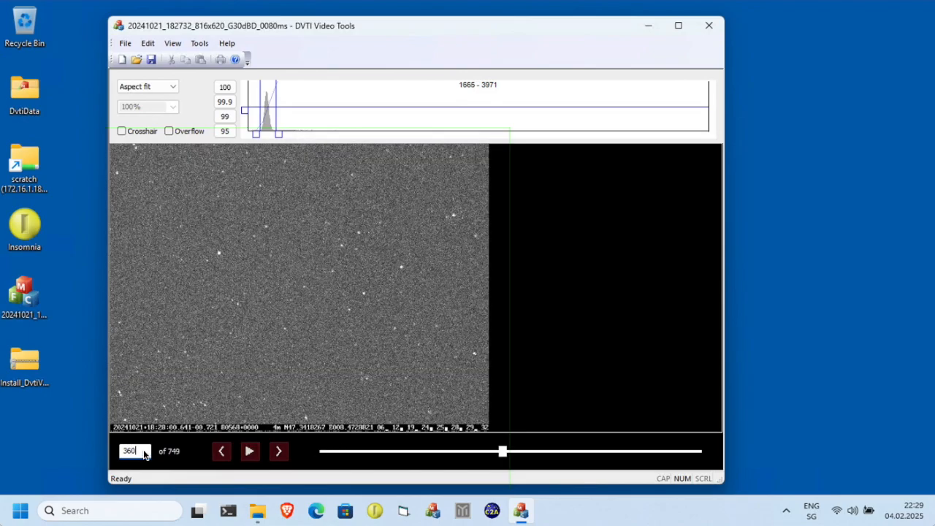
Step forward and back through frames and set the position to frame 358 with the slider.
click(280, 452)
click(279, 453)
click(224, 455)
click(224, 454)
mouse_move(504, 455)
mouse_down()
mouse_move(514, 453)
mouse_move(501, 455)
mouse_up()
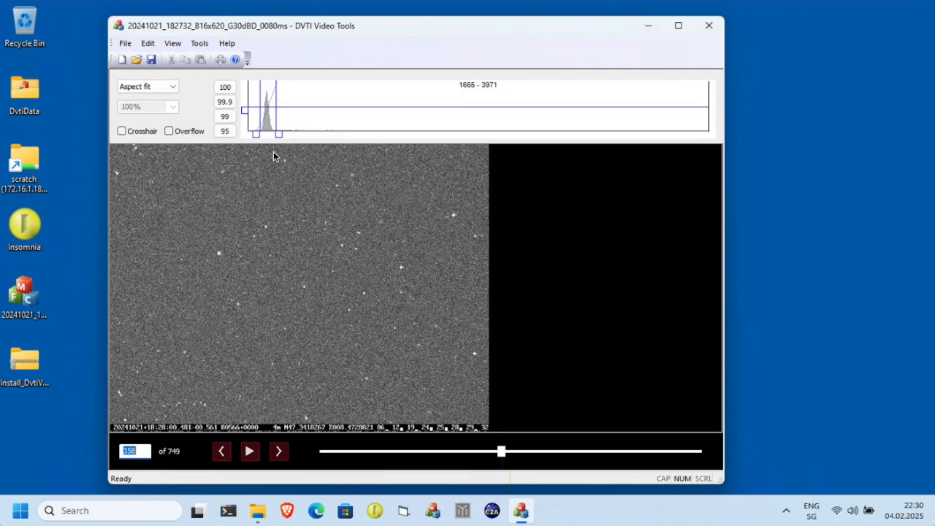
Switch the display mode to Scale to fit and back to Aspect fit.
click(175, 89)
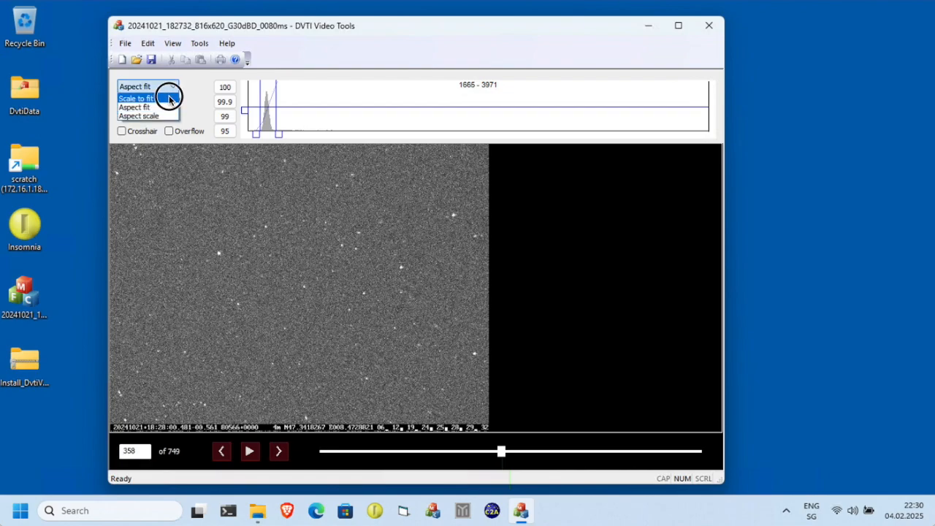
click(165, 98)
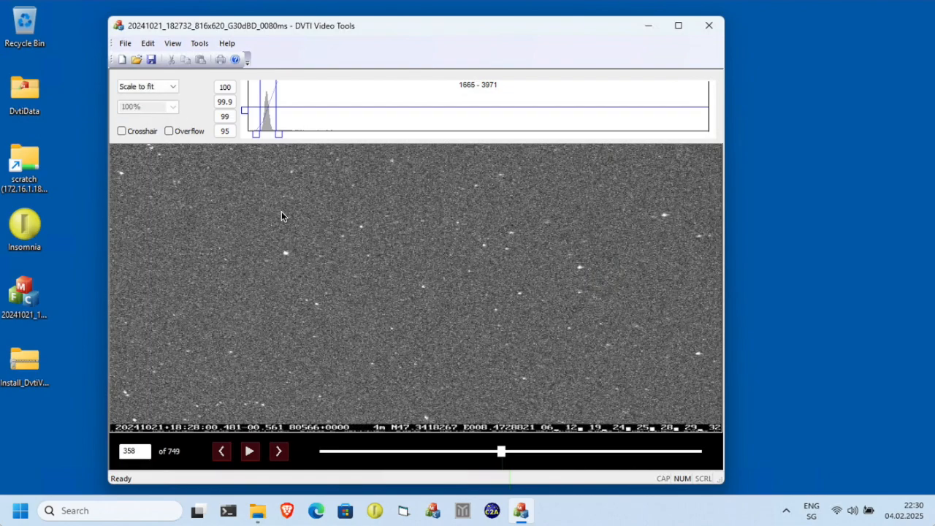
click(174, 87)
click(150, 107)
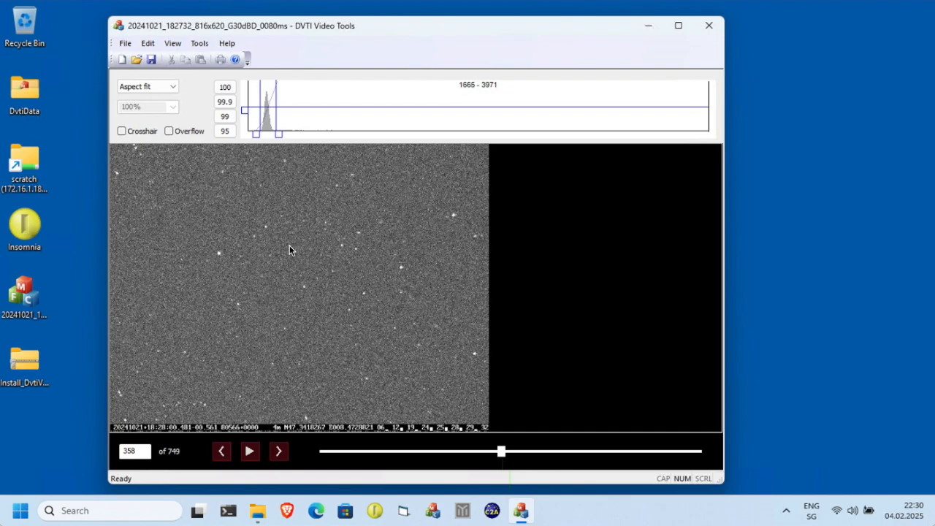
Set the display mode to Aspect scale with a 200% zoom.
click(173, 87)
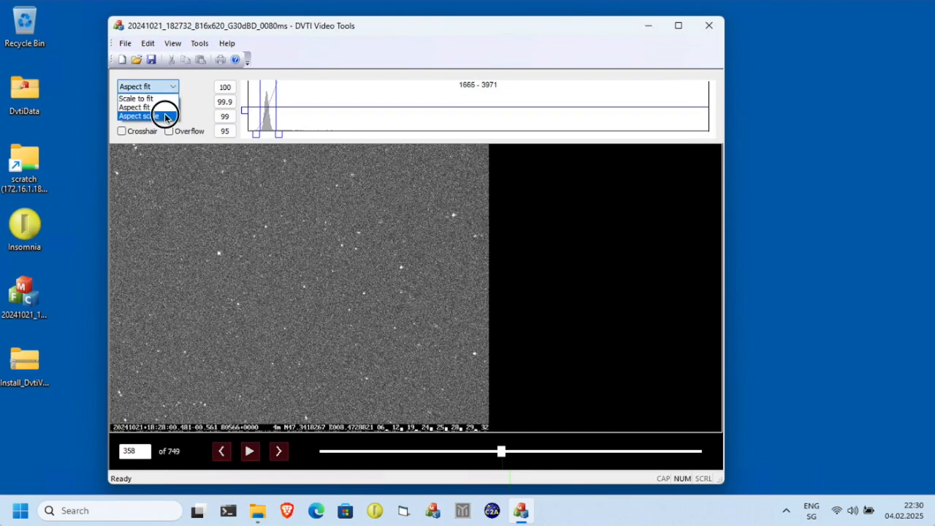
click(166, 115)
click(174, 108)
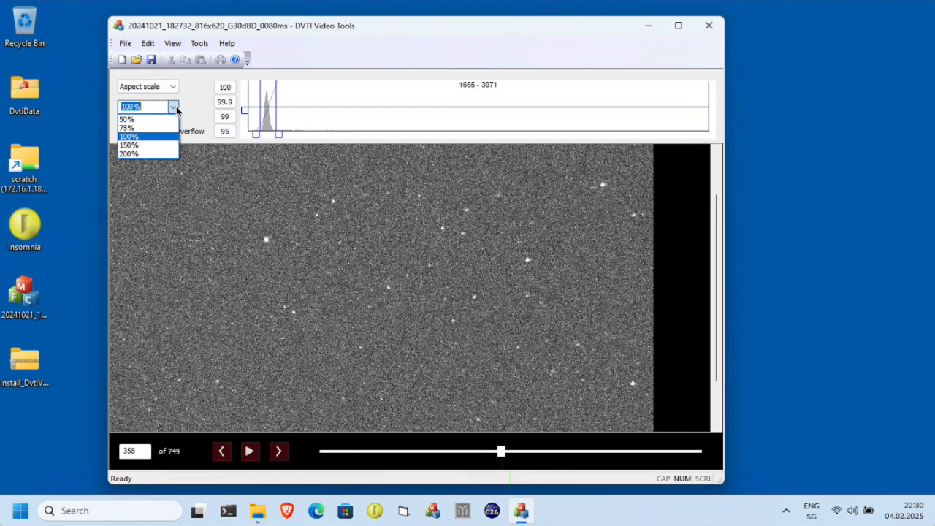
click(157, 153)
drag(426, 304, 445, 259)
Turn on the crosshair overlay.
click(121, 131)
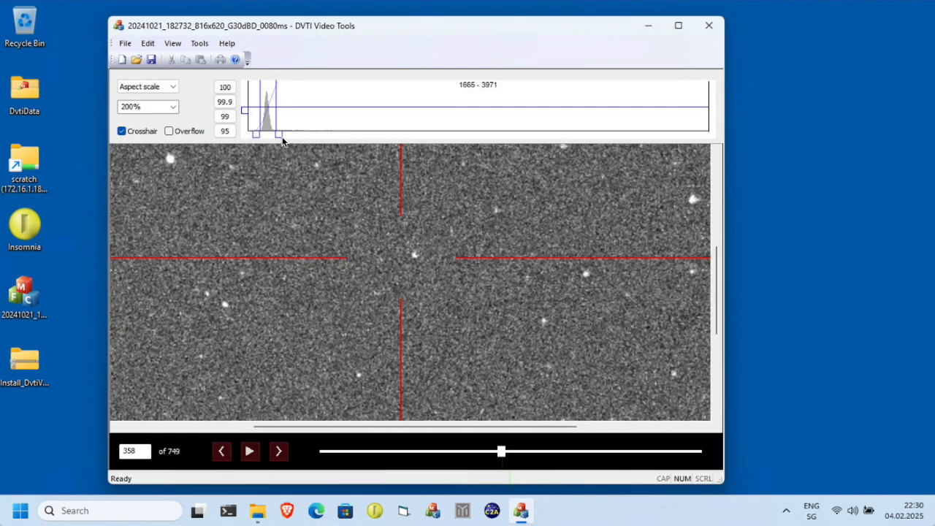
mouse_move(280, 137)
mouse_down()
mouse_move(290, 136)
mouse_move(272, 134)
mouse_up()
Try the 100, 99, 95 and 99.9 percentile contrast presets, ending on 99.9.
click(226, 106)
click(226, 116)
click(227, 131)
click(227, 117)
click(223, 103)
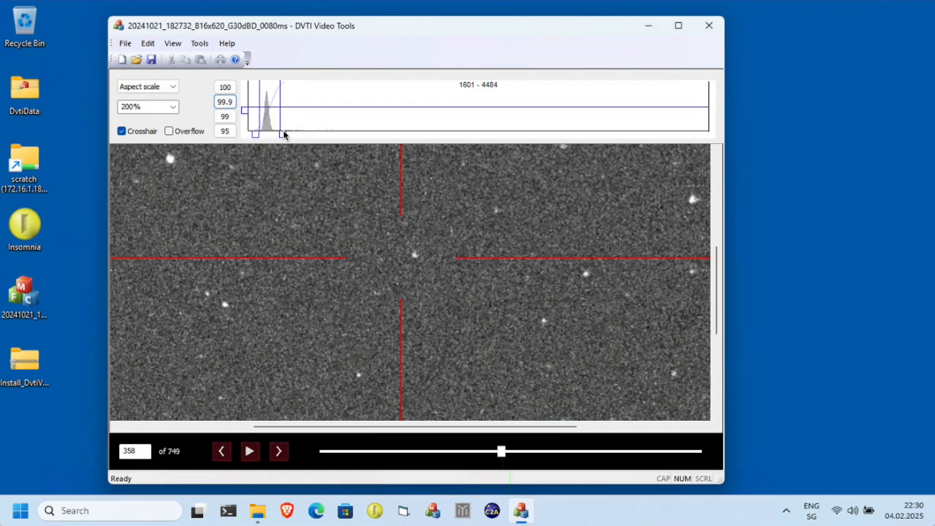
Adjust the histogram's display limits manually, then reapply the 99.9 percentile preset.
drag(282, 136, 278, 136)
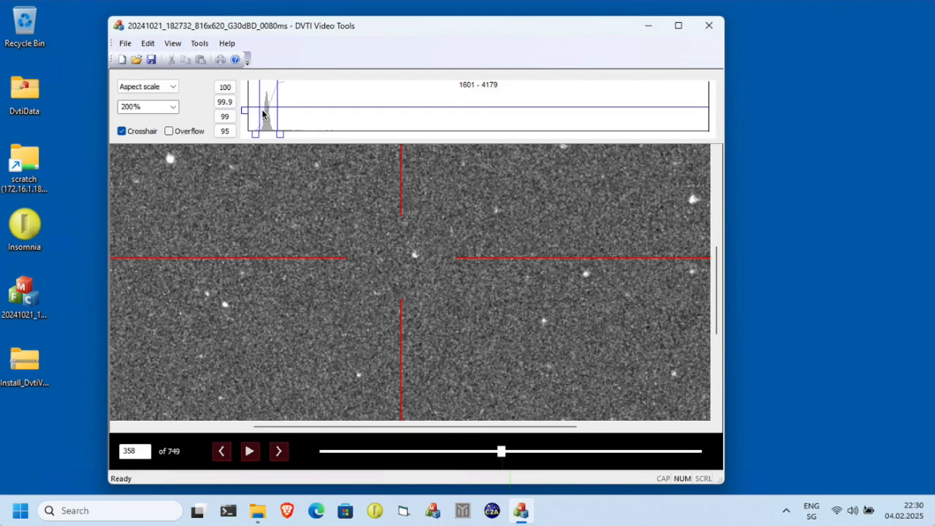
click(262, 111)
click(316, 116)
click(297, 115)
click(286, 114)
click(278, 115)
click(272, 115)
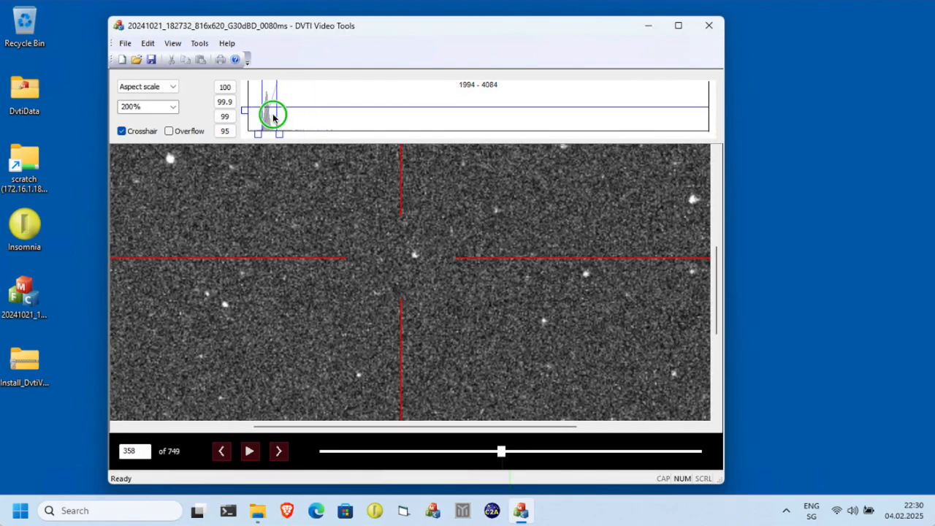
mouse_move(277, 131)
mouse_down()
mouse_move(299, 139)
mouse_move(280, 138)
mouse_up()
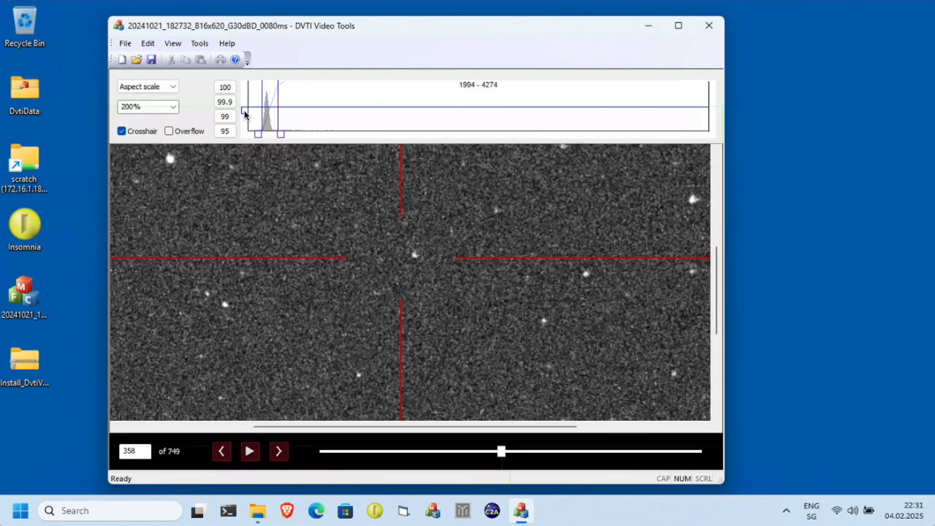
mouse_move(246, 112)
mouse_down()
mouse_move(246, 127)
mouse_move(246, 102)
mouse_move(245, 126)
mouse_move(247, 111)
mouse_up()
click(224, 101)
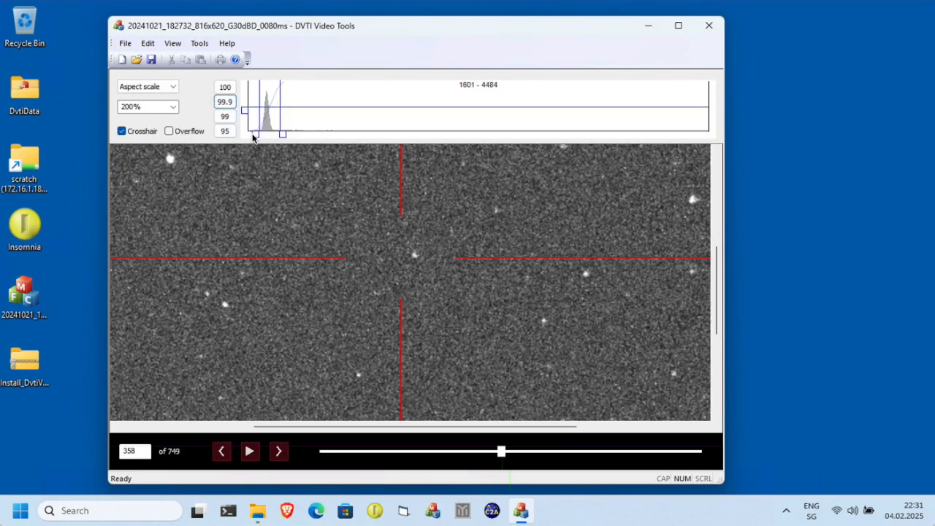
Return the display mode to Aspect fit.
click(173, 87)
click(168, 107)
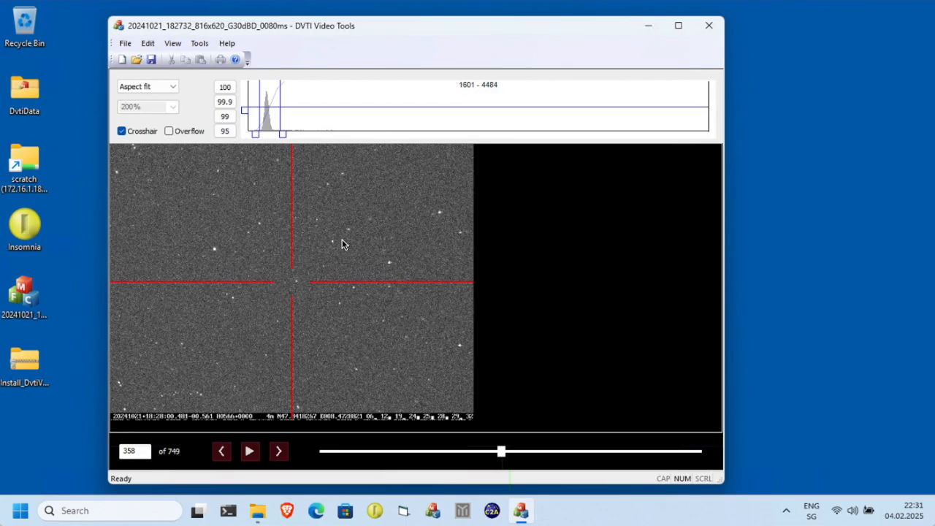
Open the Metadata window and move it beside the video.
click(200, 43)
click(211, 57)
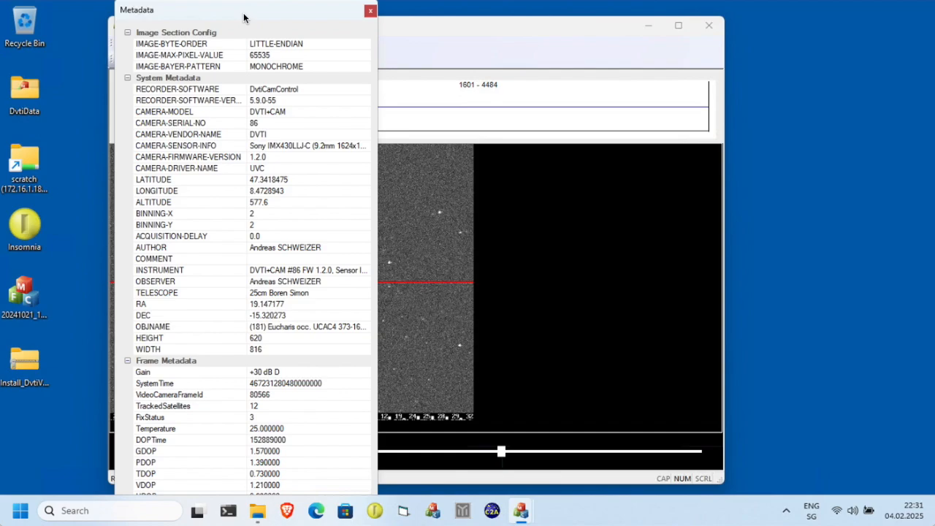
drag(296, 12, 564, 33)
drag(448, 28, 609, 26)
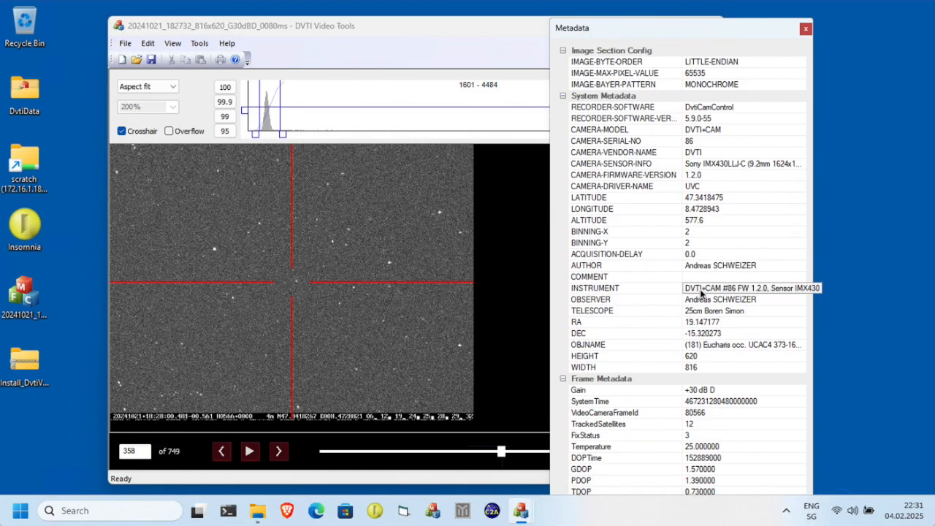
Collapse the System Metadata section and step forward frame by frame to frame 364.
click(564, 96)
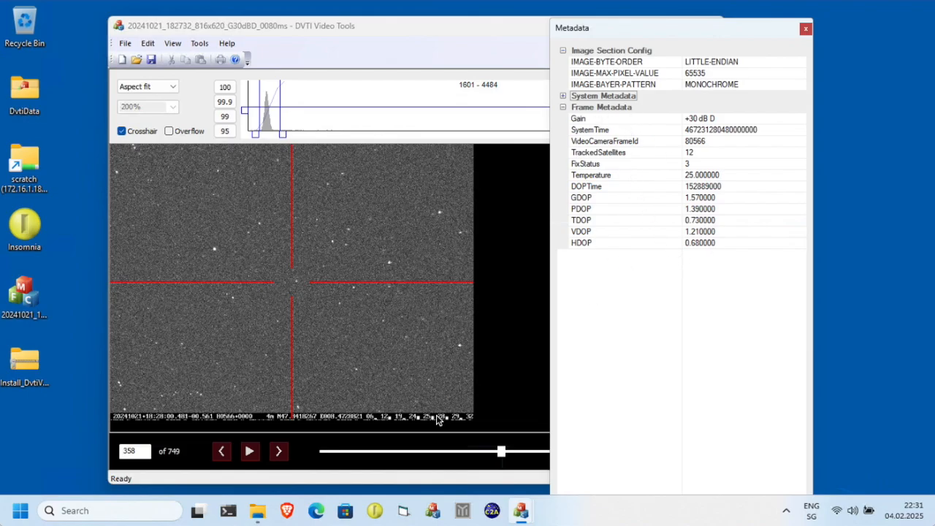
click(279, 452)
click(280, 452)
click(279, 452)
click(280, 452)
click(279, 452)
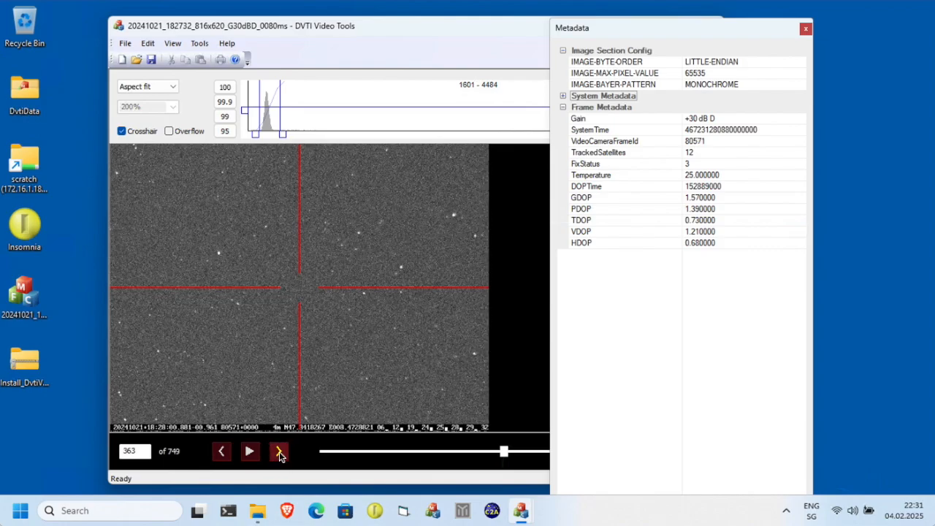
click(278, 453)
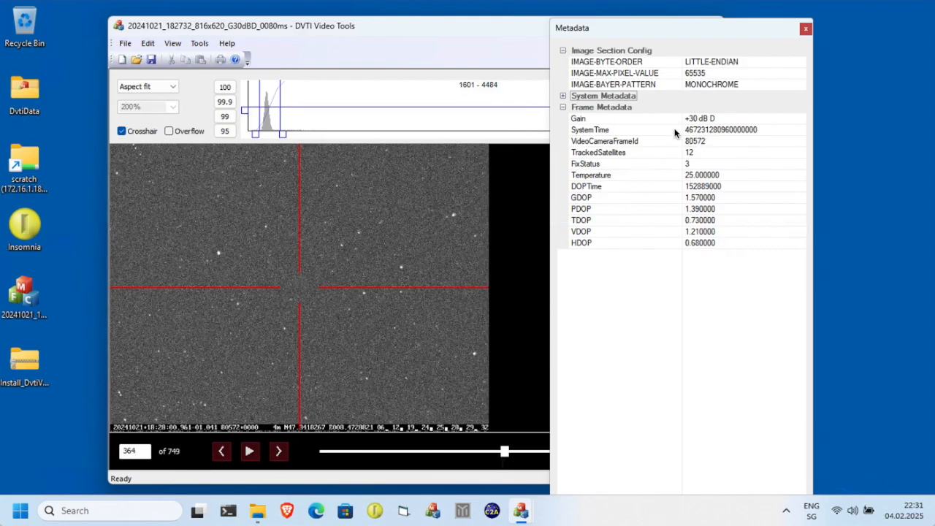
Step forward three frames, then drag the playback slider back to the first frame.
click(280, 451)
click(279, 450)
click(280, 450)
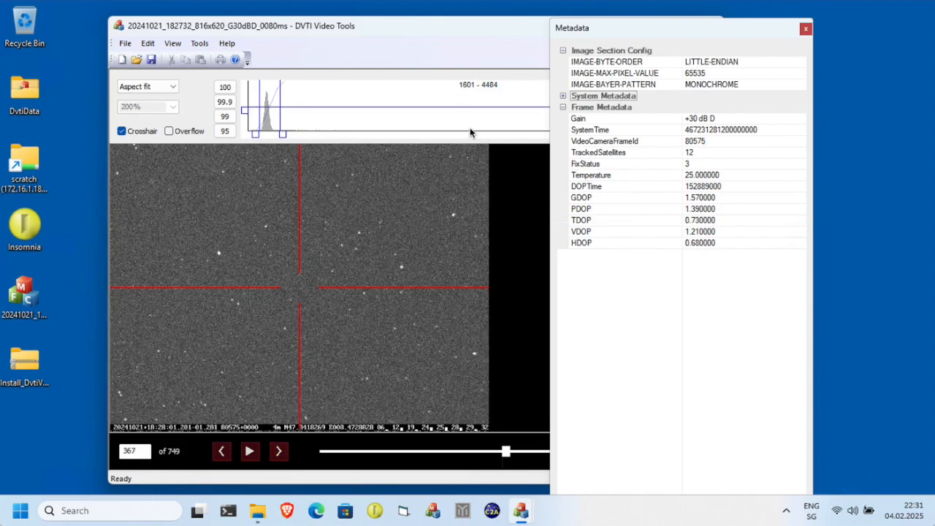
drag(506, 451, 302, 450)
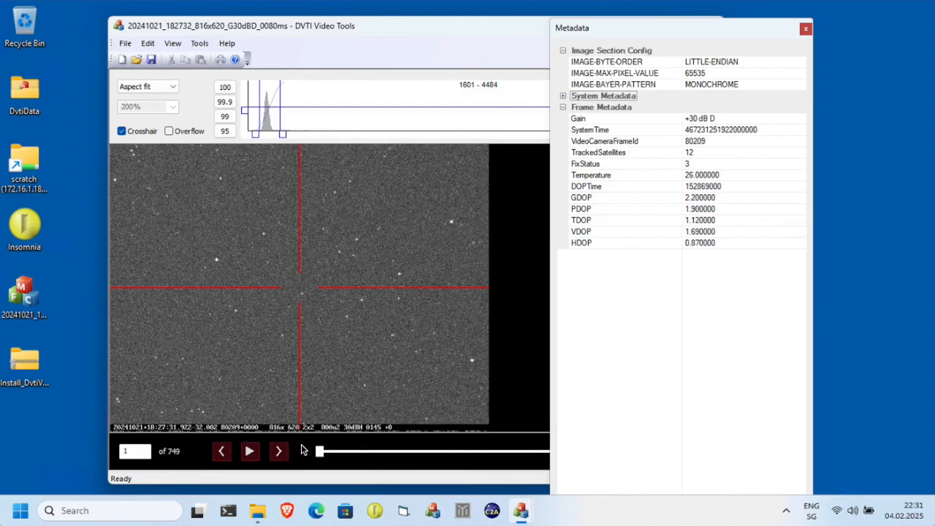
Hide the crosshair and expand the System Metadata section.
click(123, 132)
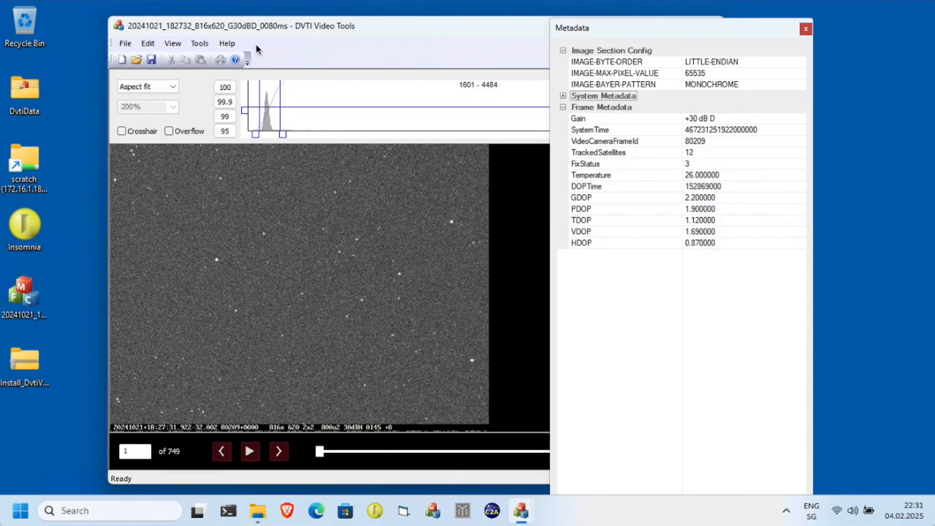
click(562, 97)
Copy the OBJNAME value from the System Metadata.
click(743, 344)
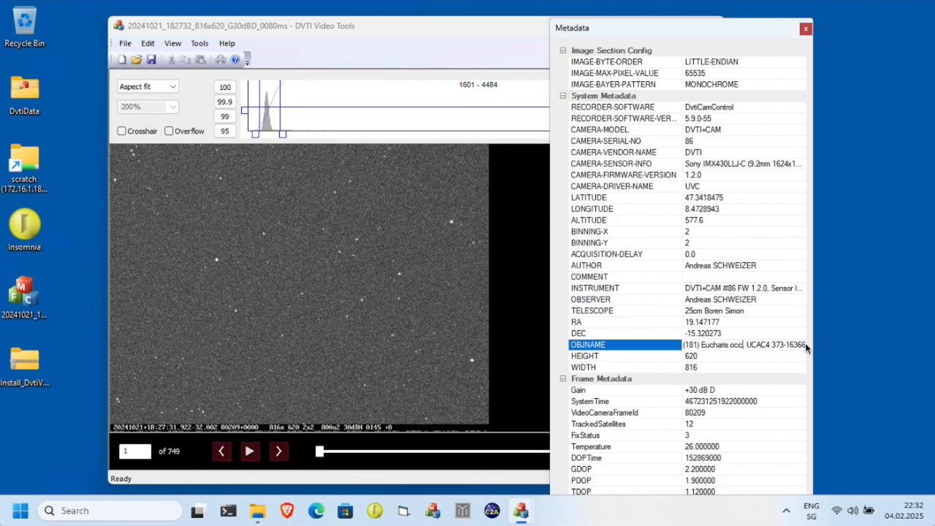
double_click(690, 345)
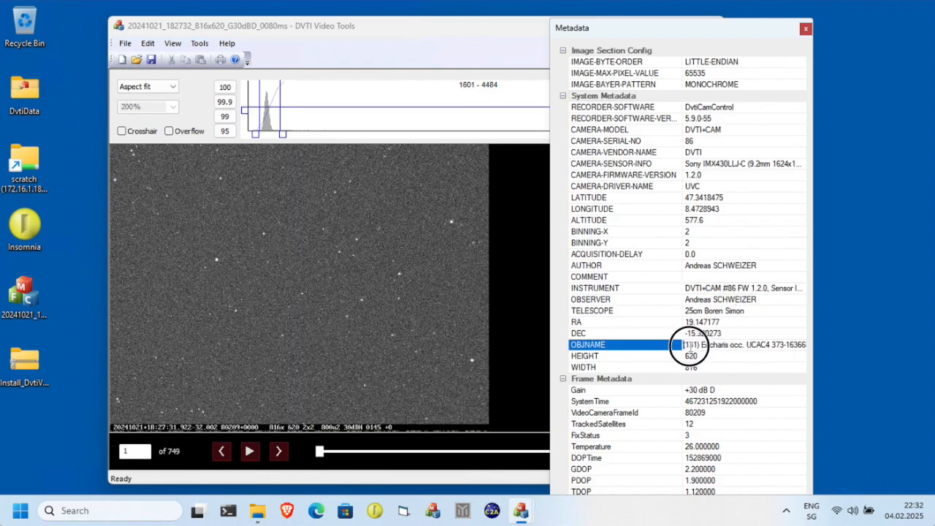
drag(735, 346, 831, 341)
key(ctrl+c)
right_click(785, 342)
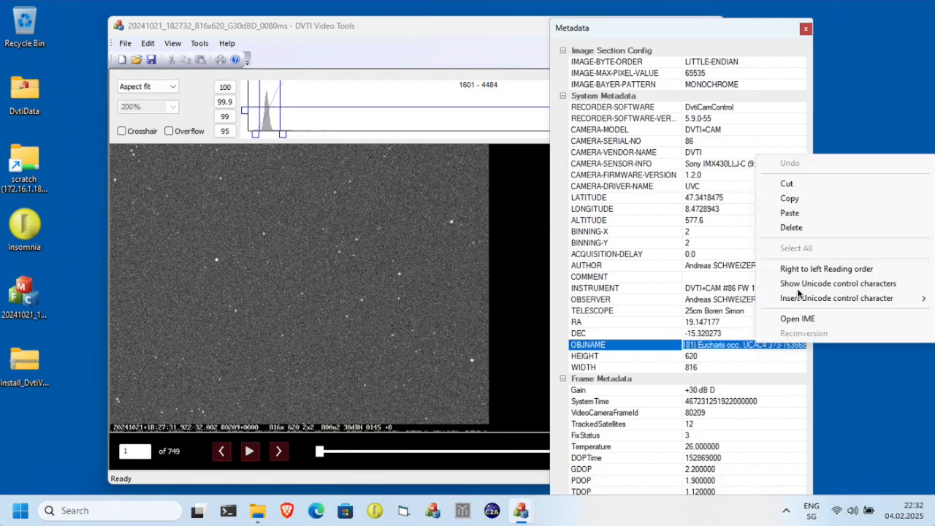
click(789, 198)
Open the Frame Markers window and move it beside the video.
click(176, 43)
click(199, 43)
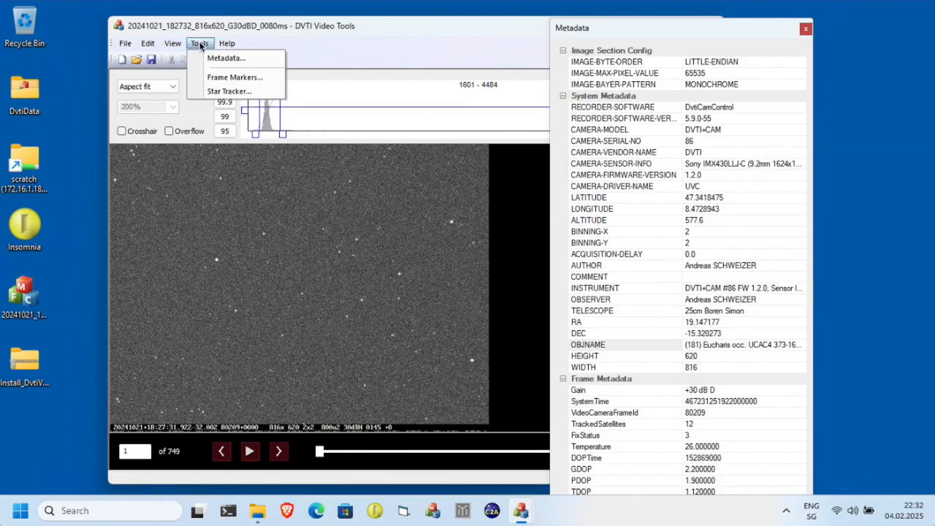
click(215, 79)
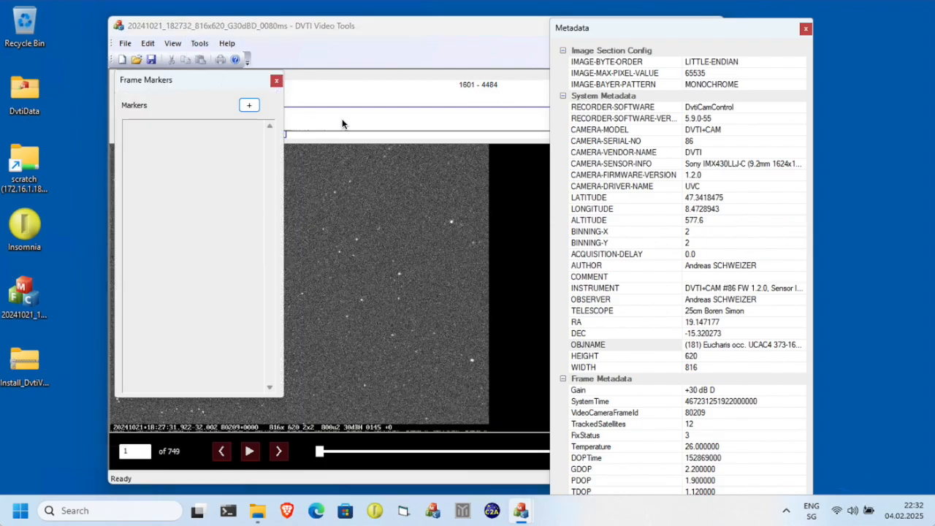
drag(202, 83, 568, 122)
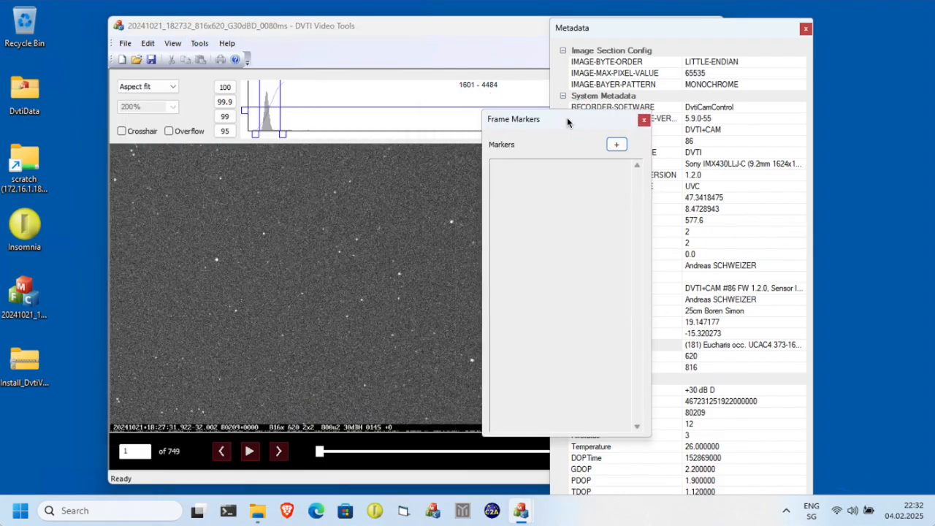
Add a new frame marker and name it with the pasted object name.
click(617, 145)
drag(782, 172, 676, 162)
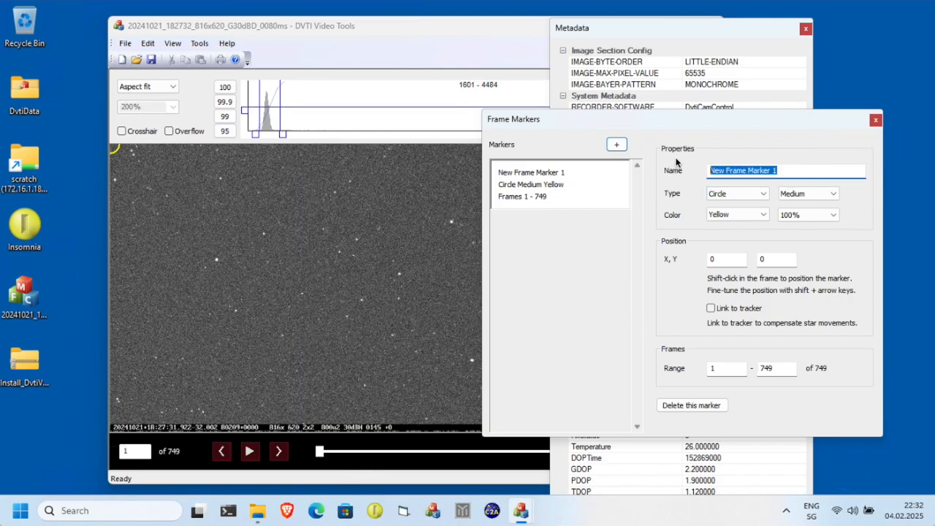
key(ctrl+v)
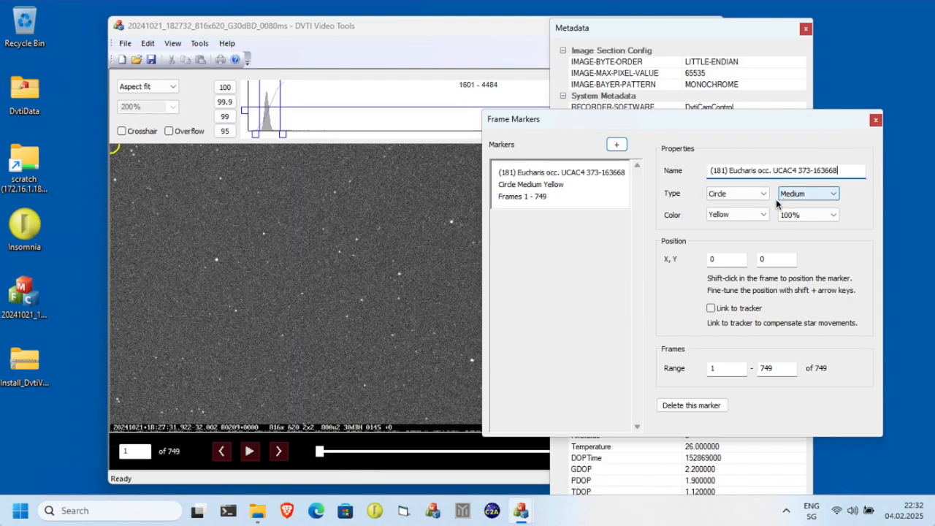
Set the marker type to Text and place it near the frame's top-left at about 100, 36.
click(738, 194)
click(733, 231)
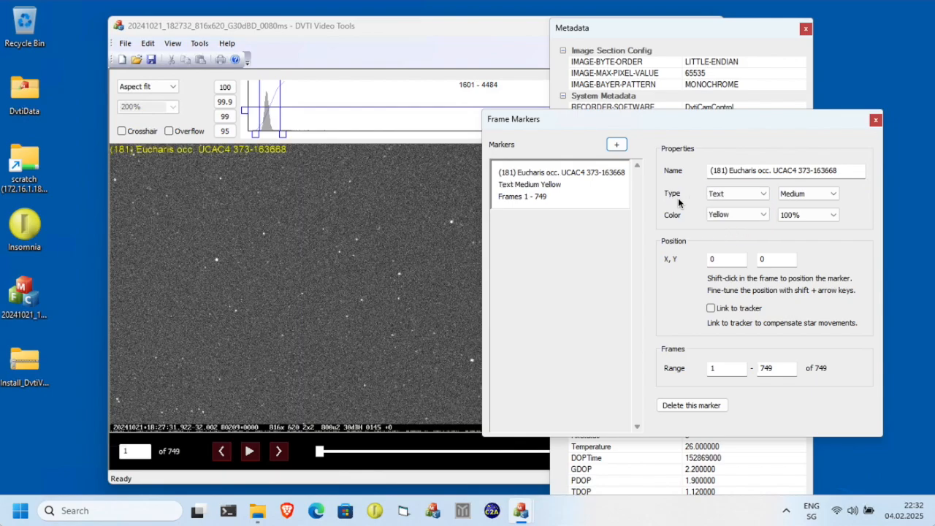
shift+click(174, 162)
shift+click(172, 159)
shift+click(158, 158)
shift+click(155, 161)
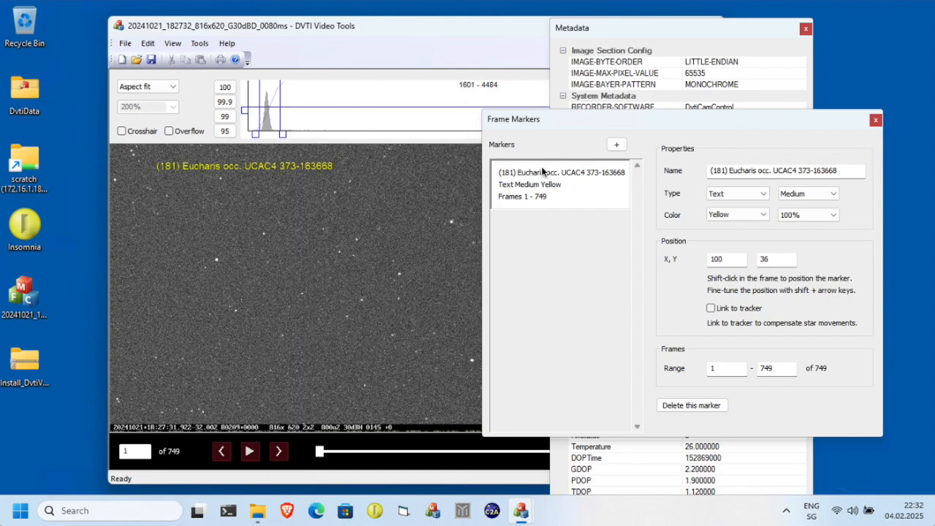
Set the text marker's size to Large and its opacity to 75%.
click(819, 195)
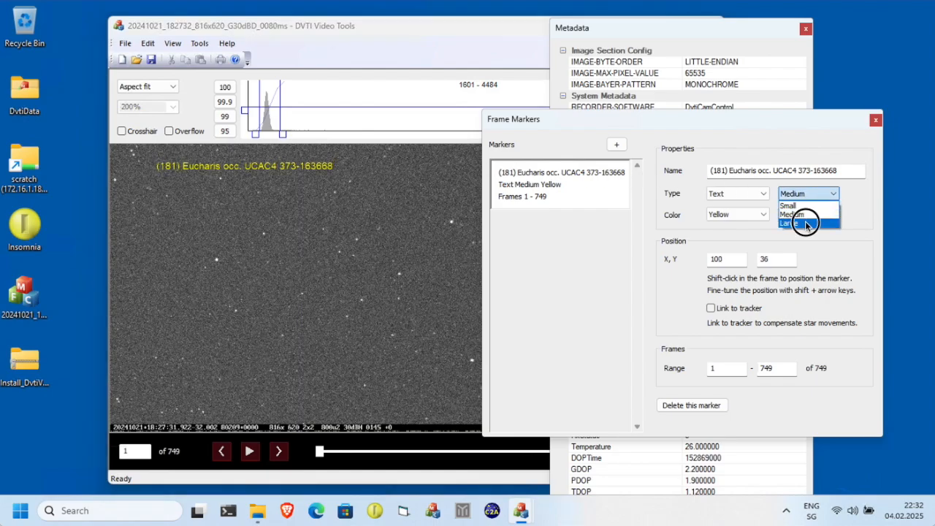
click(807, 222)
click(758, 215)
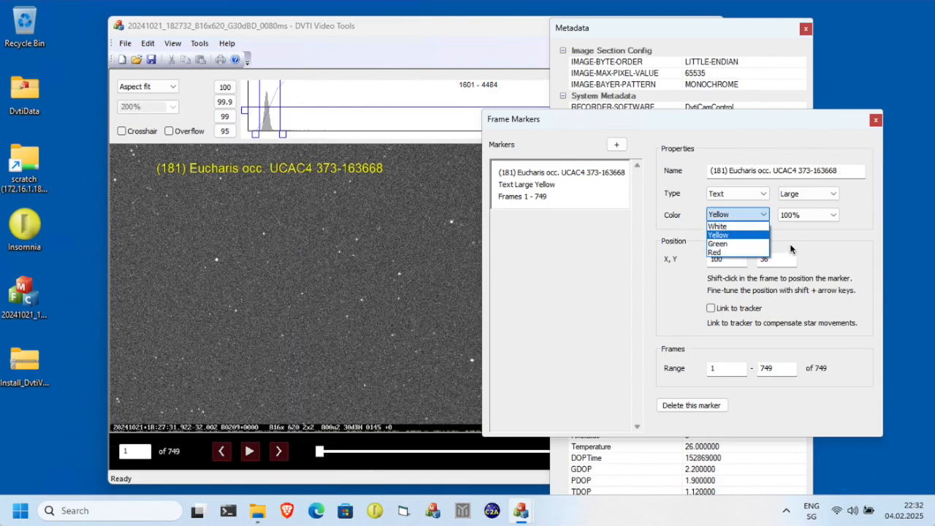
click(803, 217)
click(829, 223)
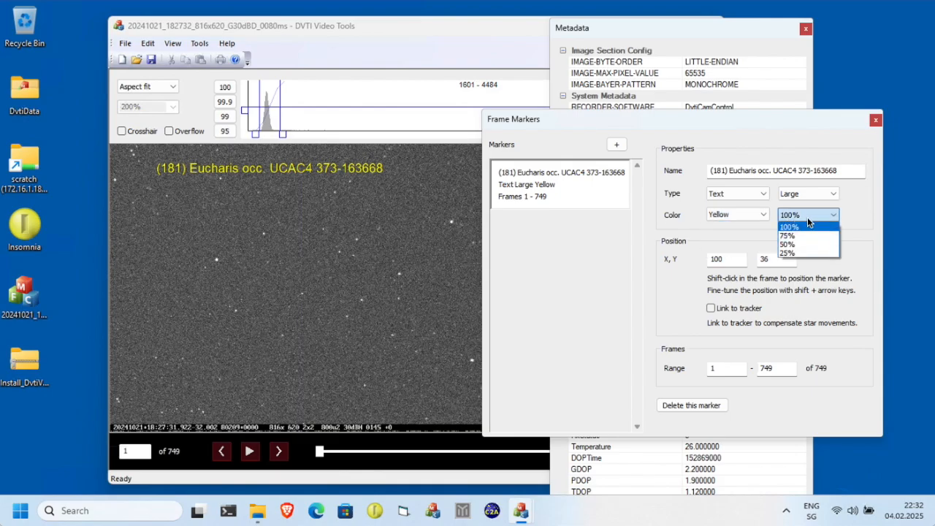
click(804, 236)
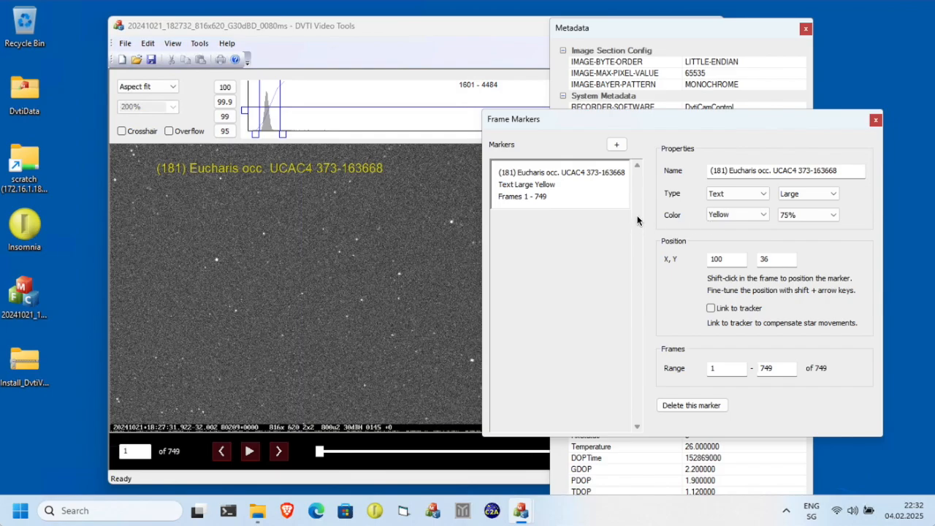
Add a second marker at about 413, 323 in the frame and set its type to Arrow.
click(618, 146)
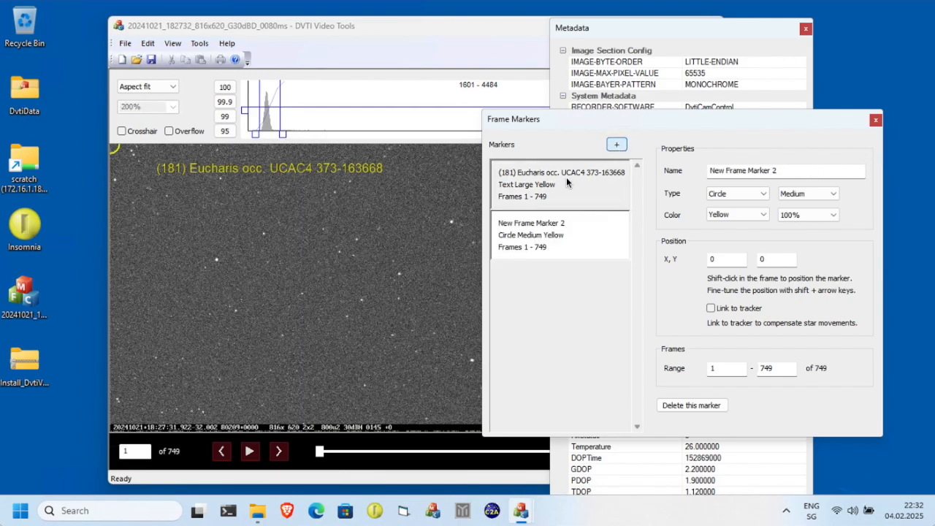
shift+click(303, 294)
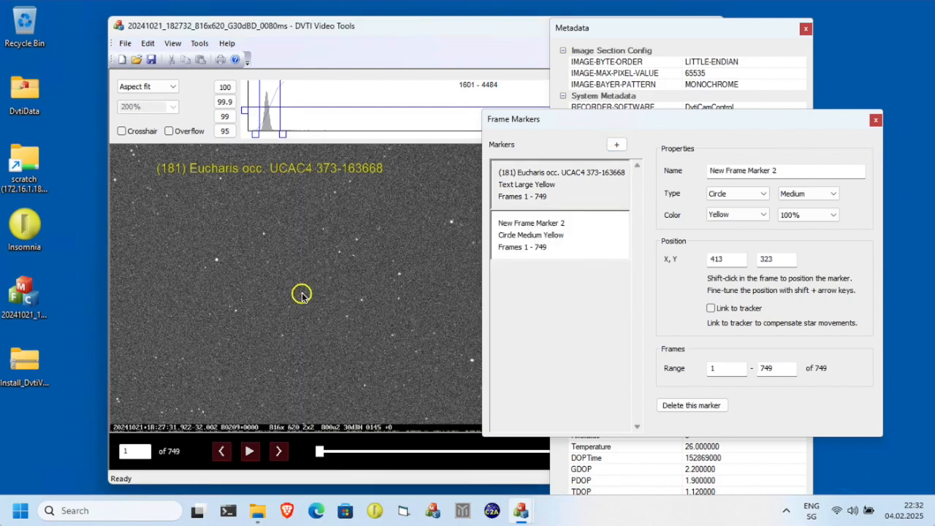
click(746, 195)
click(740, 215)
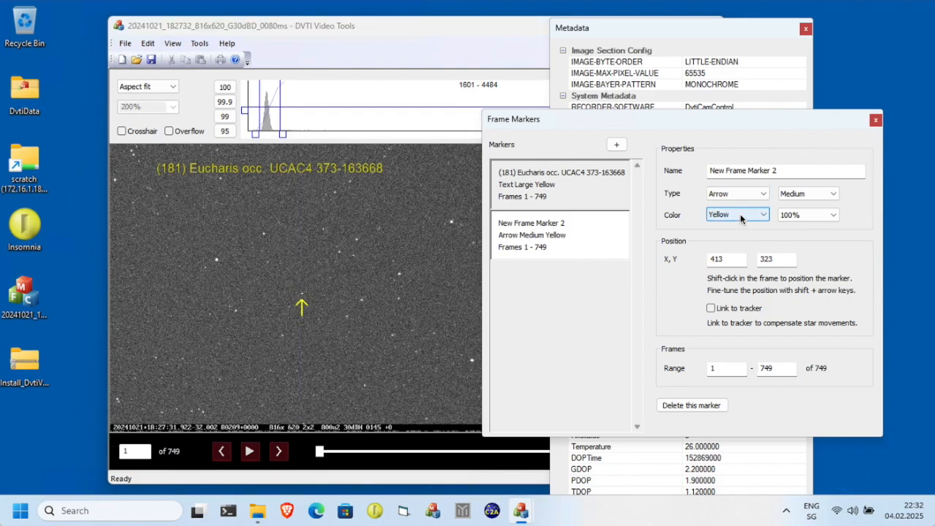
Style the arrow marker Green at 50% opacity with Large size.
click(738, 215)
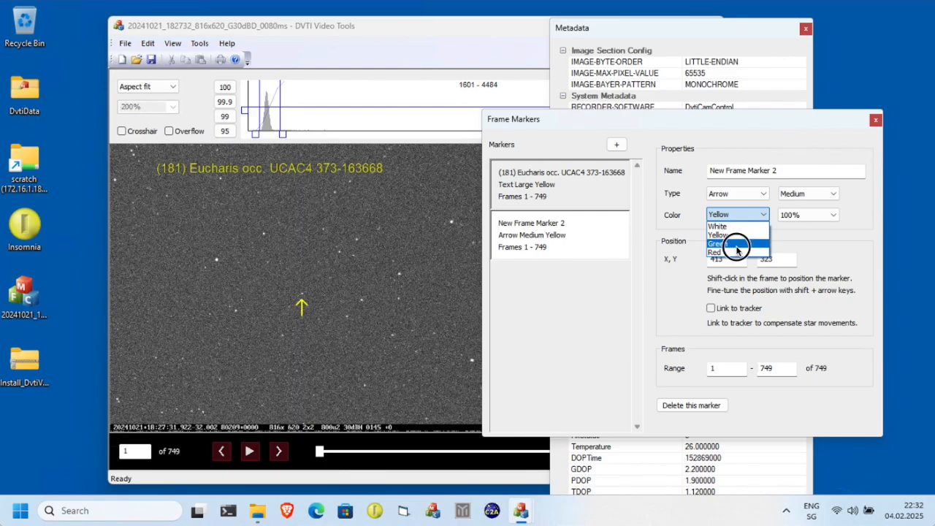
click(736, 240)
click(804, 215)
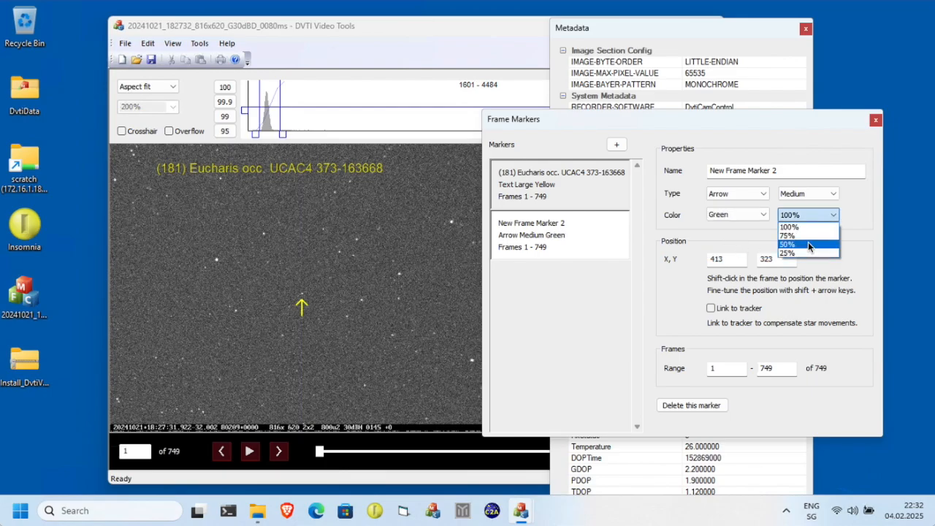
click(809, 242)
click(813, 193)
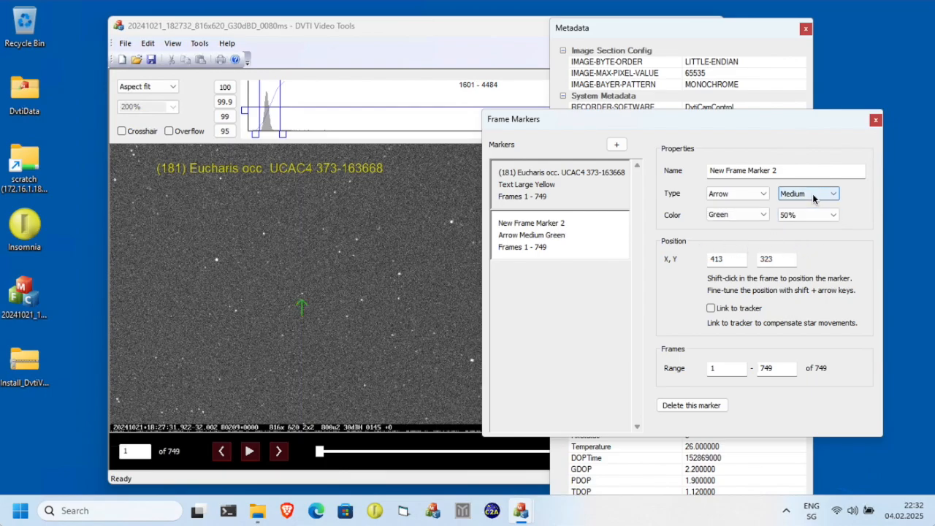
click(810, 222)
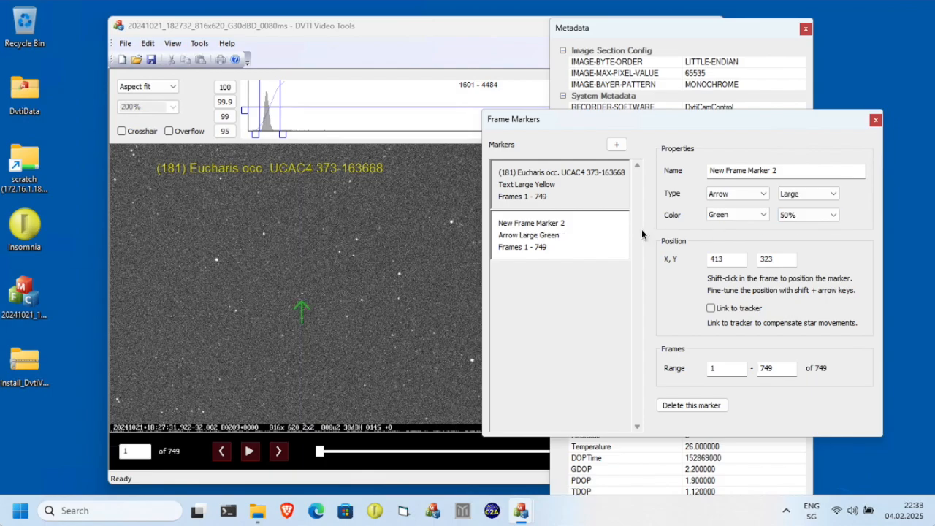
Play the video to preview the markers, stop it, and return to frame 1.
click(249, 451)
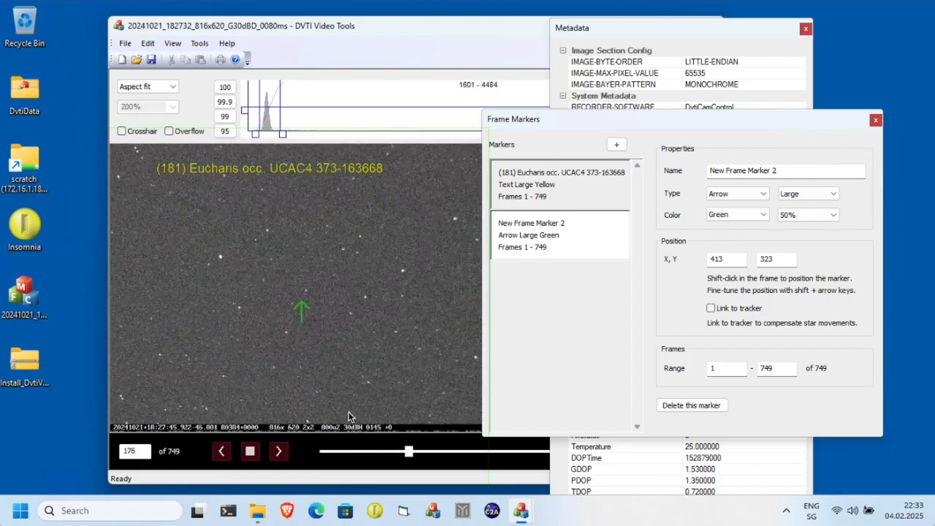
click(249, 451)
click(326, 458)
drag(326, 459, 315, 454)
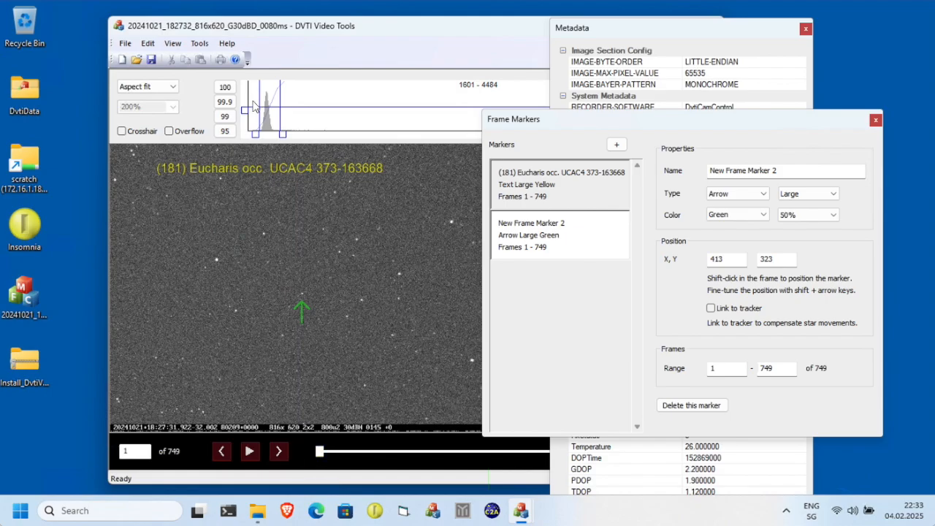
Open the Star Tracker window and move it above the Frame Markers window.
click(199, 43)
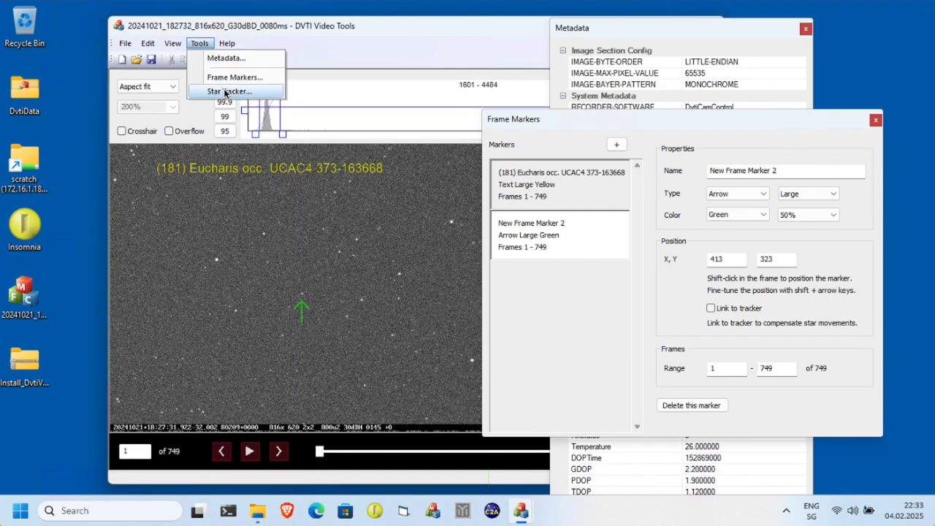
click(225, 92)
drag(261, 83, 634, 46)
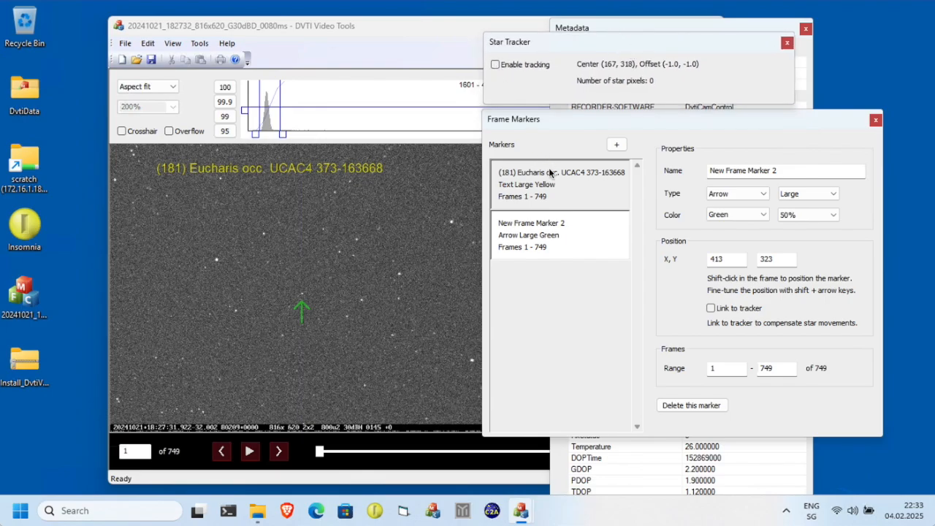
click(556, 241)
Enable star tracking and center the tracker on a star at about 232, 251.
click(497, 65)
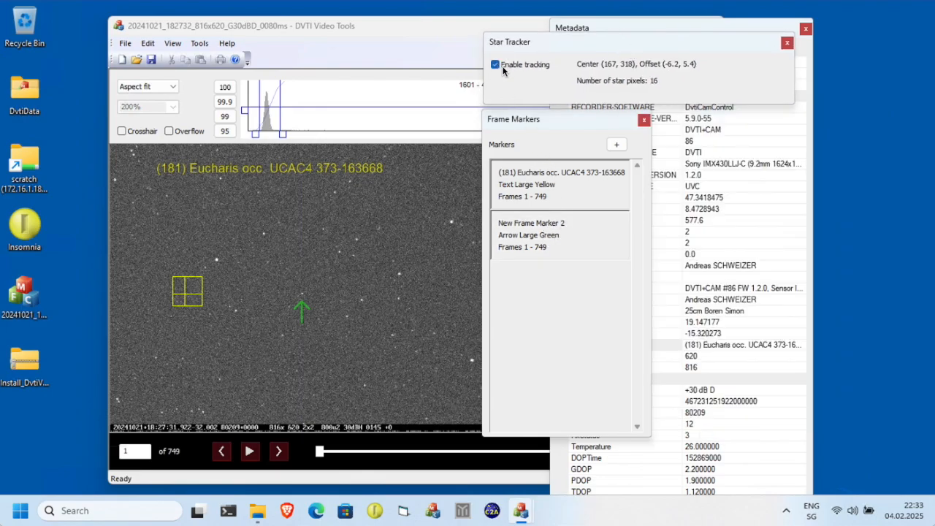
click(217, 259)
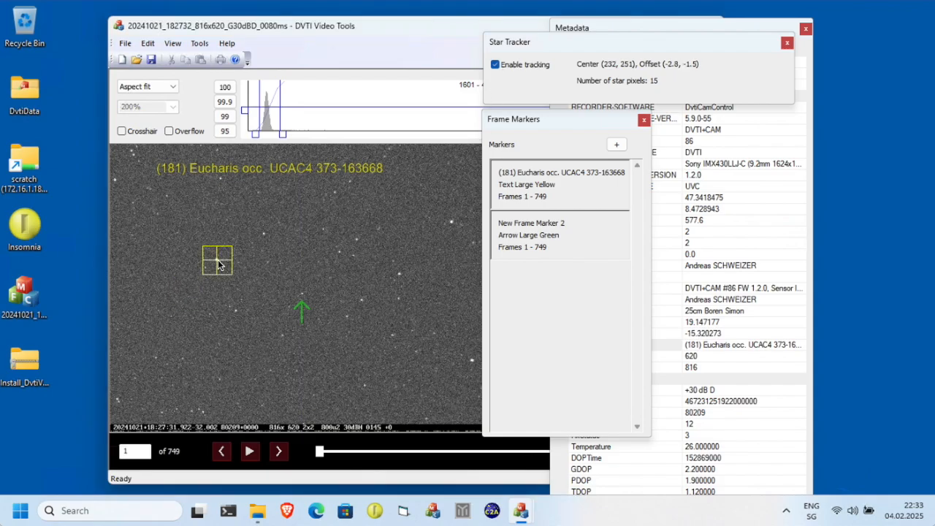
Select the arrow marker and link it to the star tracker.
click(554, 223)
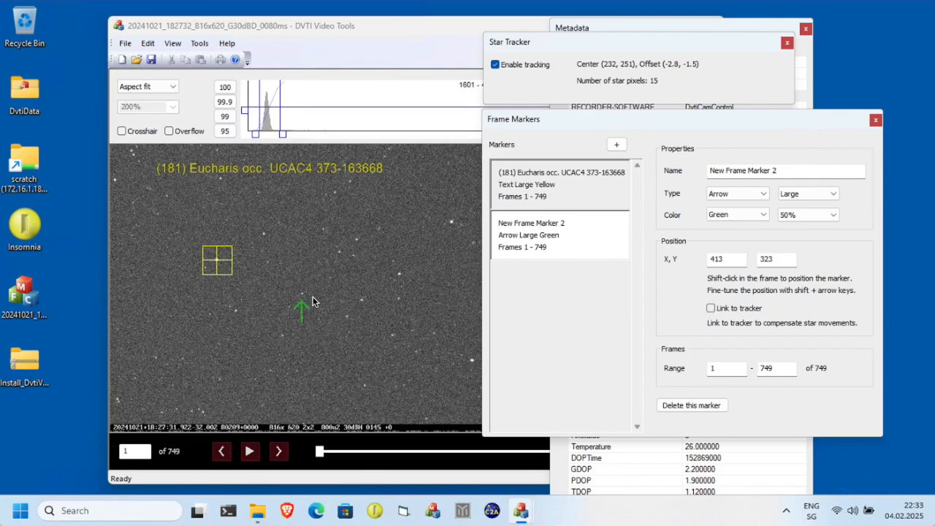
click(710, 309)
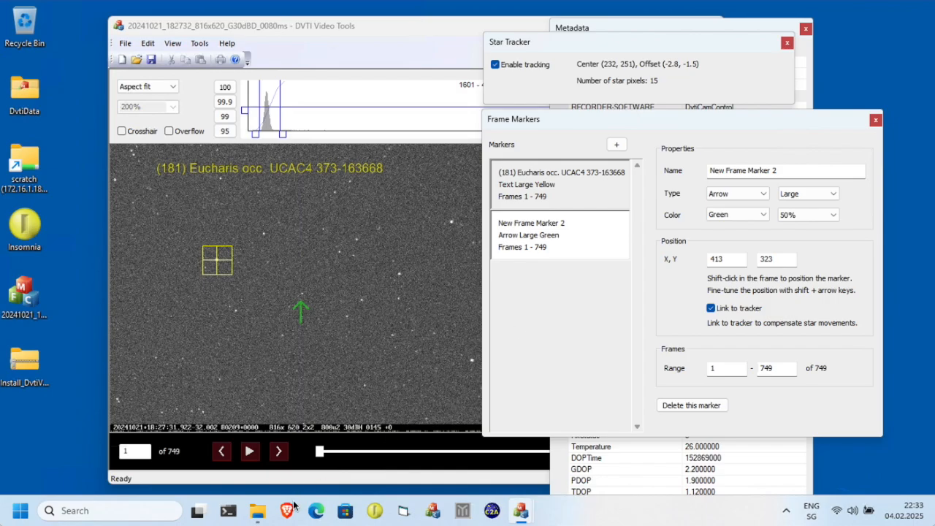
Play the video to check the tracked marker, stop it, and return to frame 1.
click(249, 451)
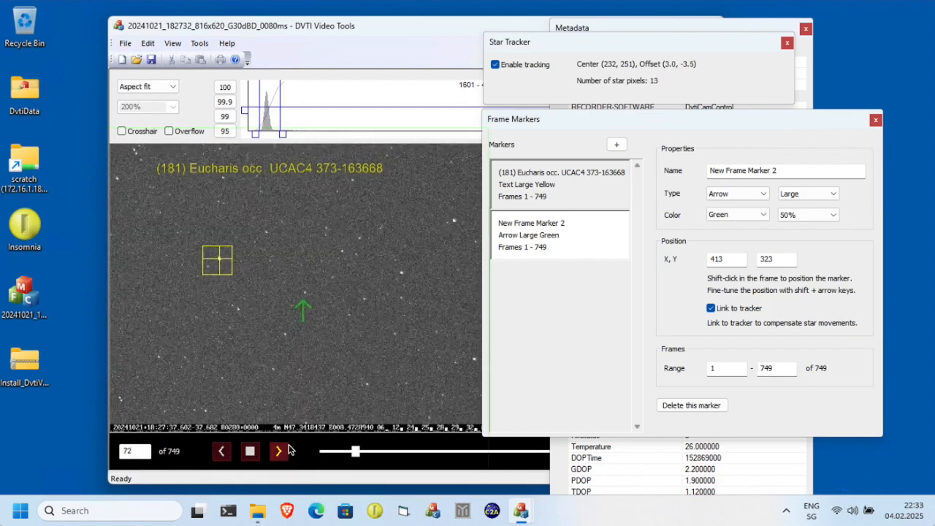
click(250, 452)
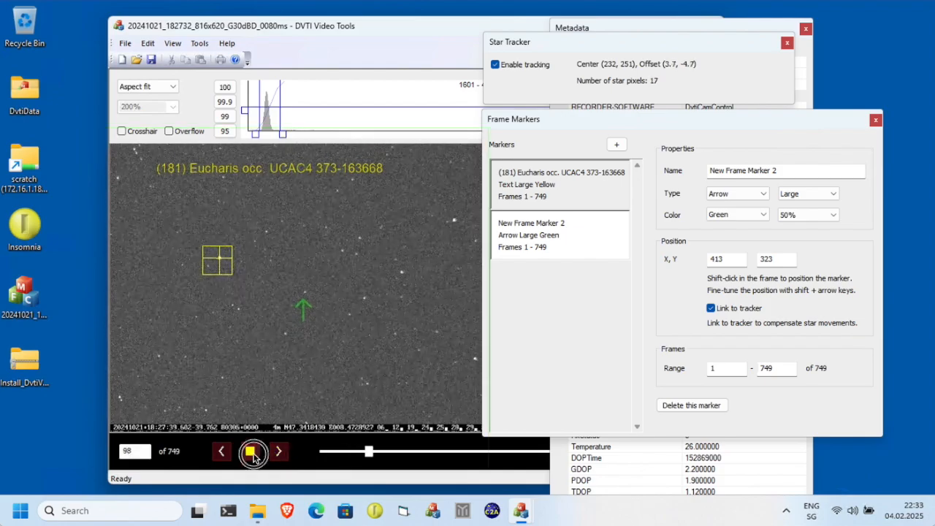
click(331, 455)
drag(332, 454, 310, 452)
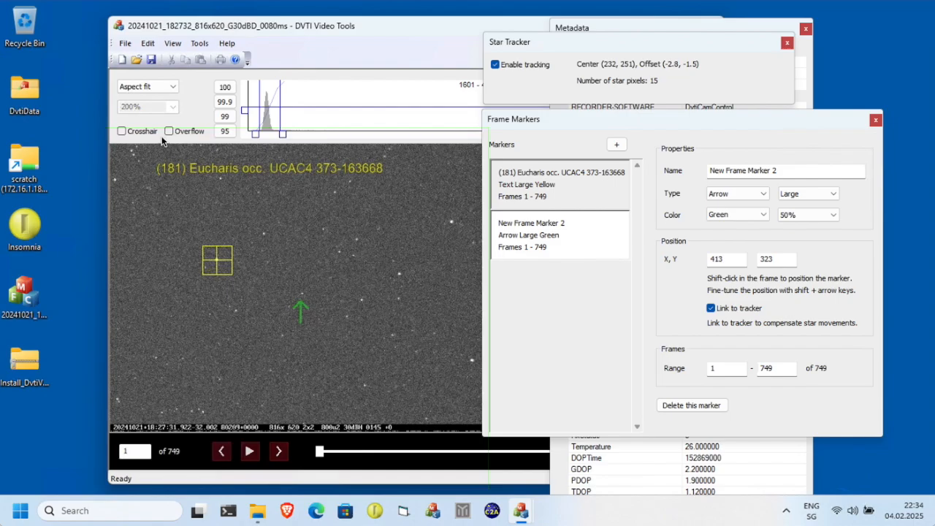
Open the video export dialog and set the export format to MP4.
click(126, 45)
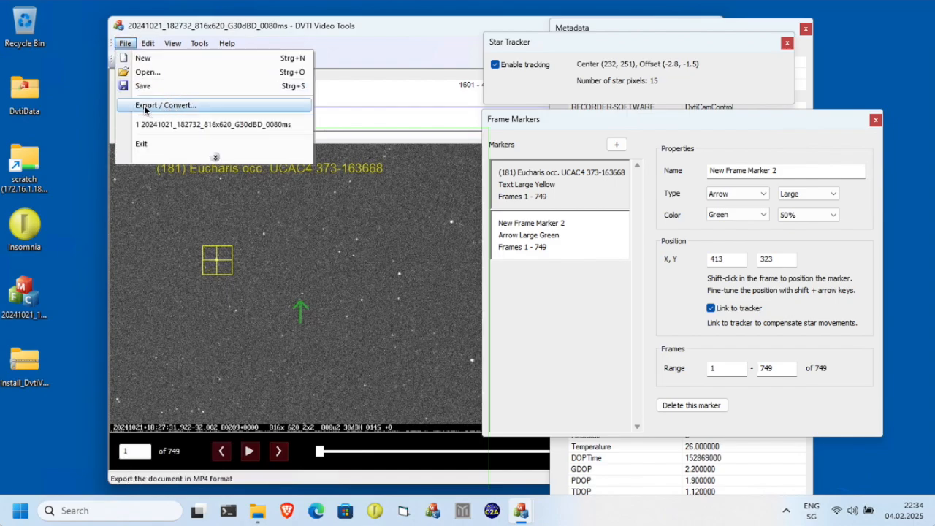
click(182, 107)
click(353, 98)
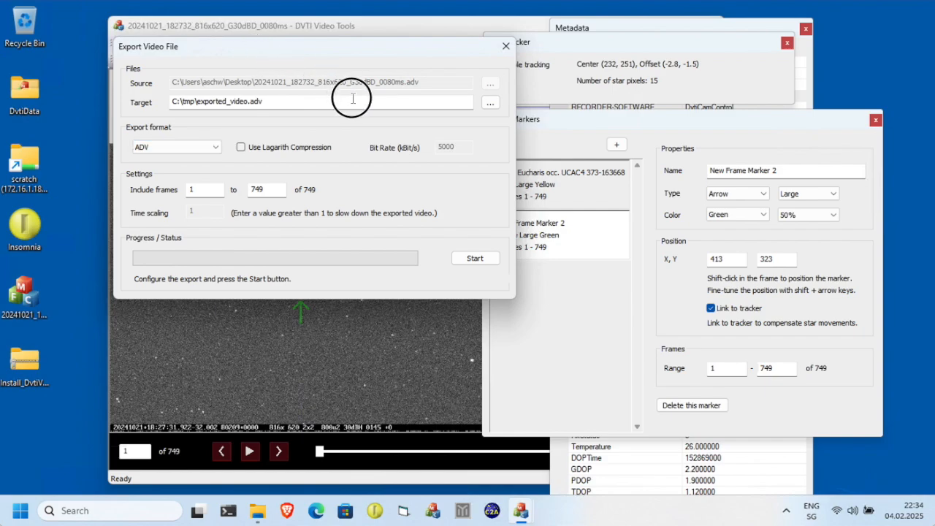
click(215, 147)
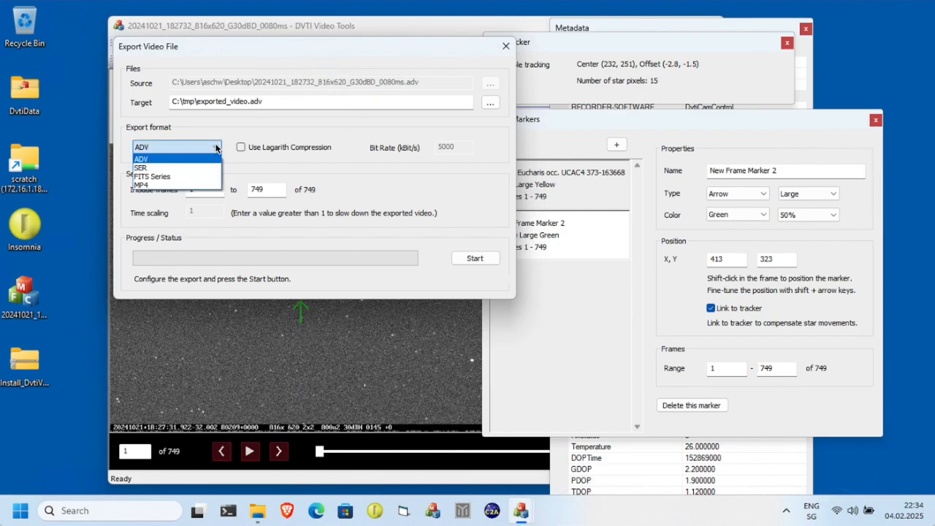
click(165, 185)
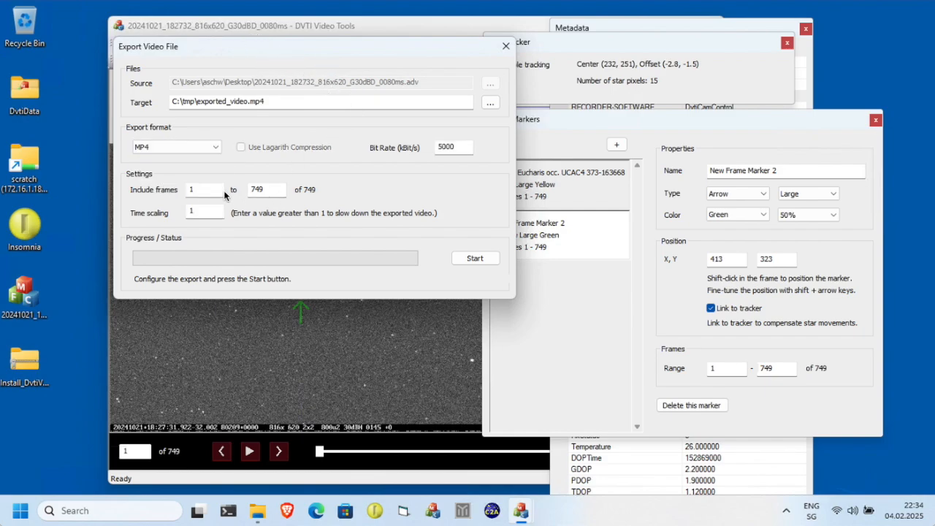
Set the export target file to test.mp4 on the Desktop.
click(488, 102)
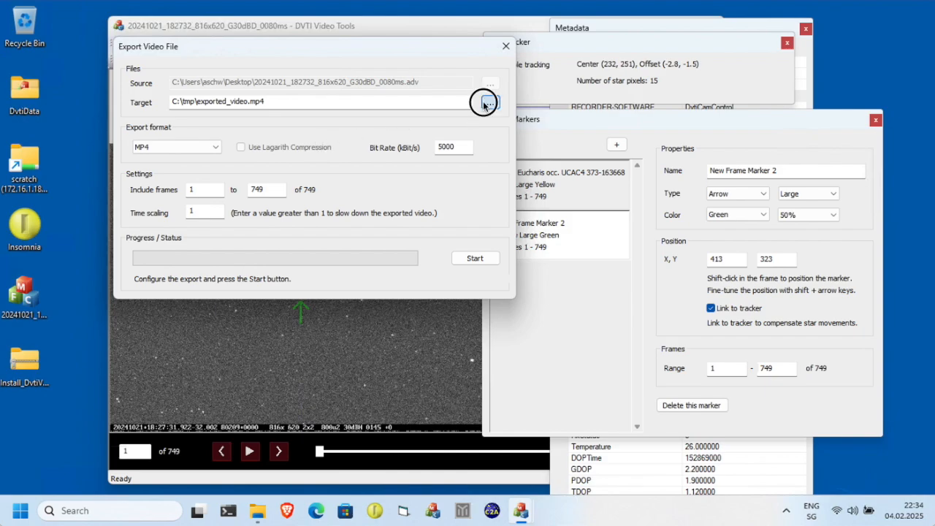
click(152, 131)
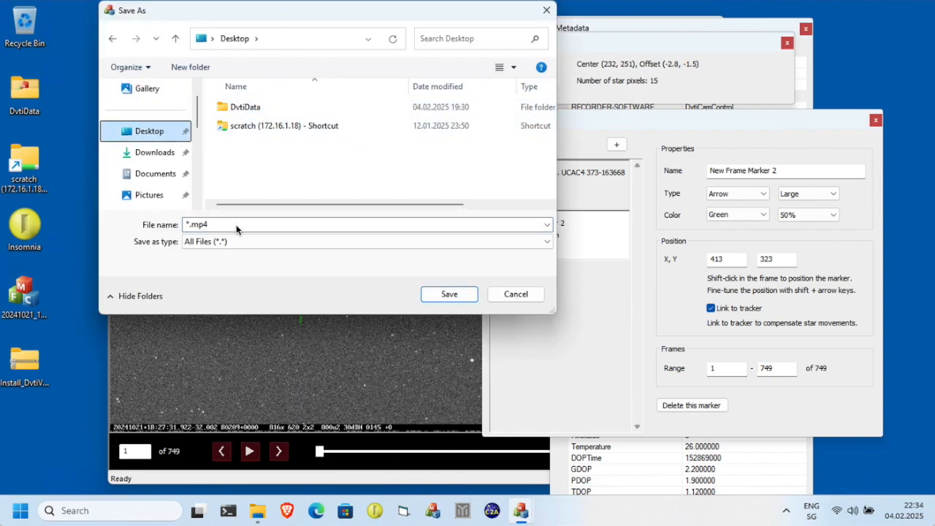
click(189, 224)
key(BackSpace)
text(te)
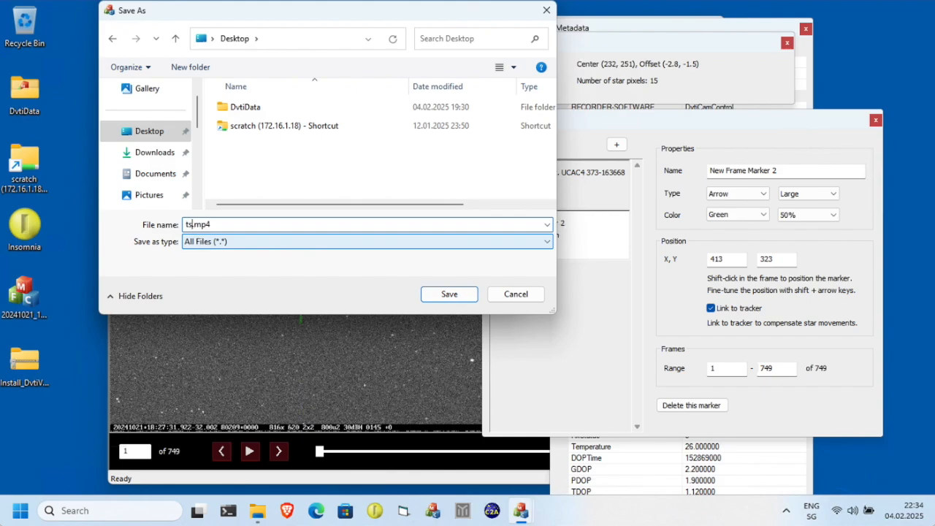
text(st)
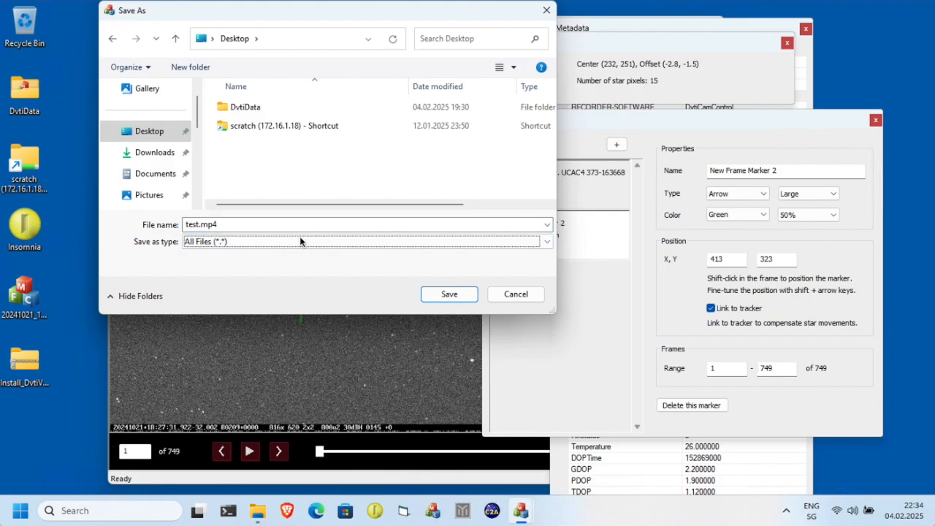
click(449, 293)
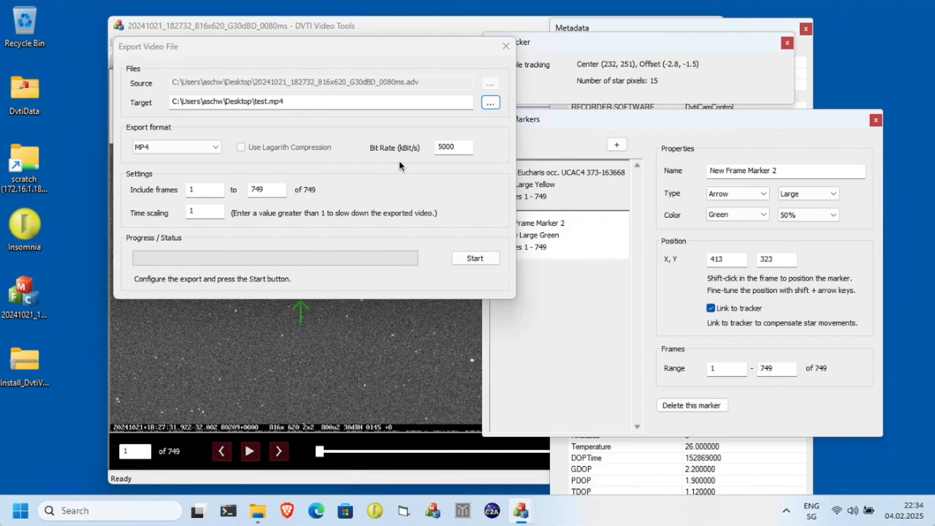
Export frames 330 to 440 at a bit rate of 10000 kBit/s.
double_click(462, 147)
text(10000)
key(Tab)
key(Tab)
text(440)
key(Tab)
click(486, 260)
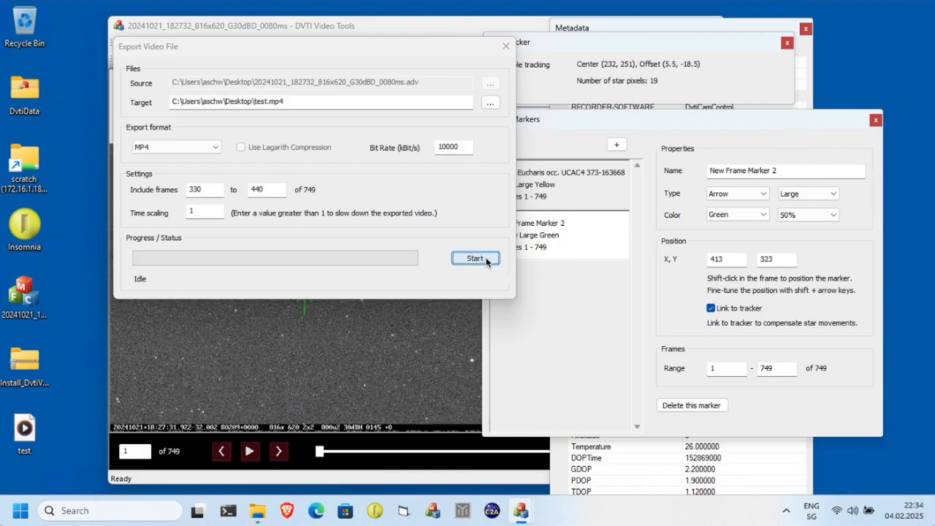
Open the exported test video from the desktop in Media Player to check it, and close the player.
drag(25, 431, 82, 304)
double_click(82, 300)
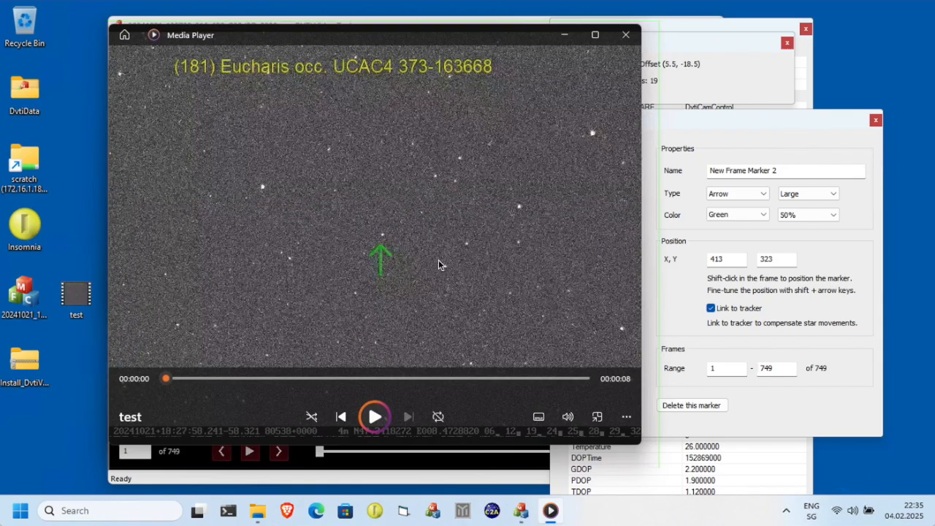
click(627, 35)
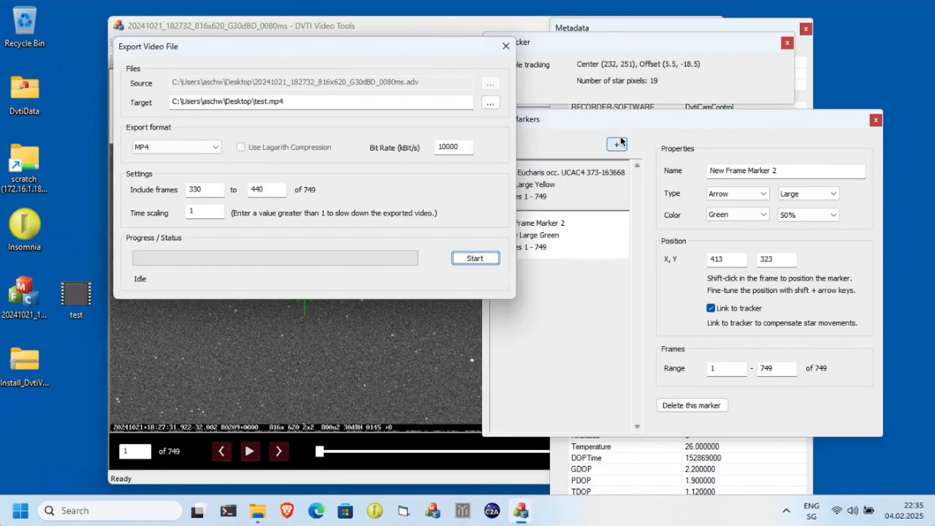